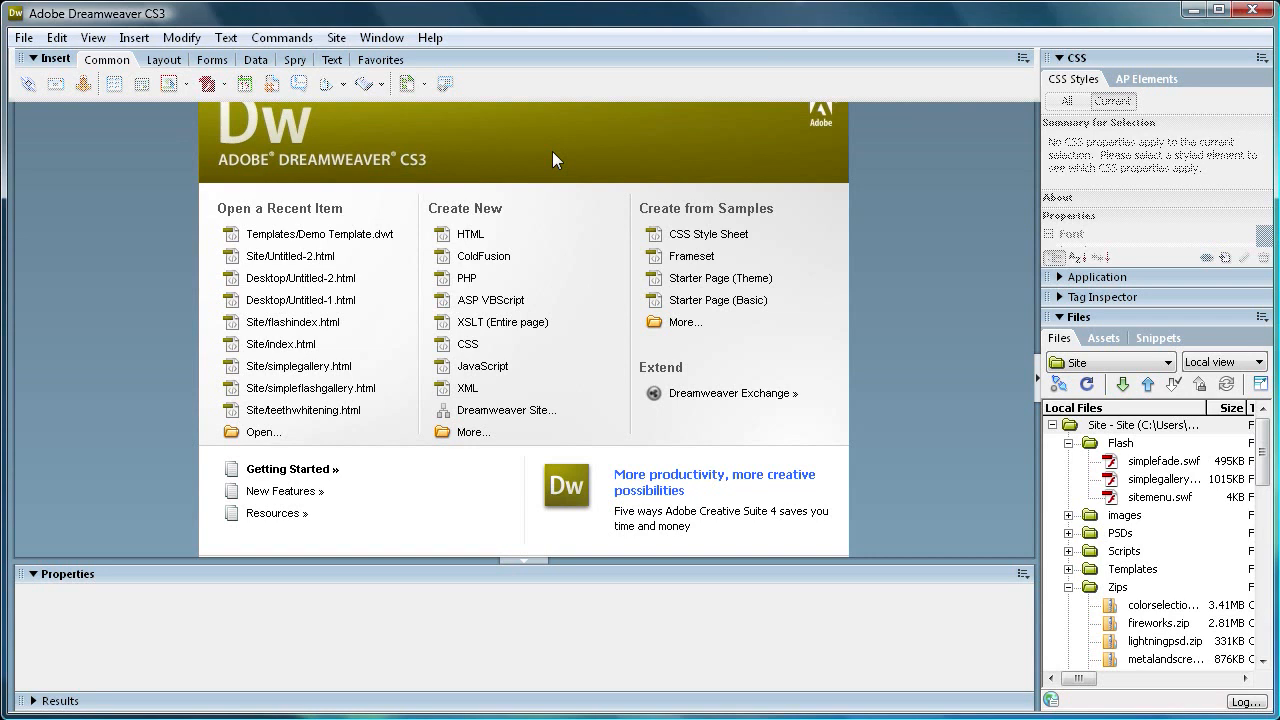
- Create a new HTML page and insert a table with 3 rows and 1 column, 100 percent wide, without a border
left_click(482, 241)
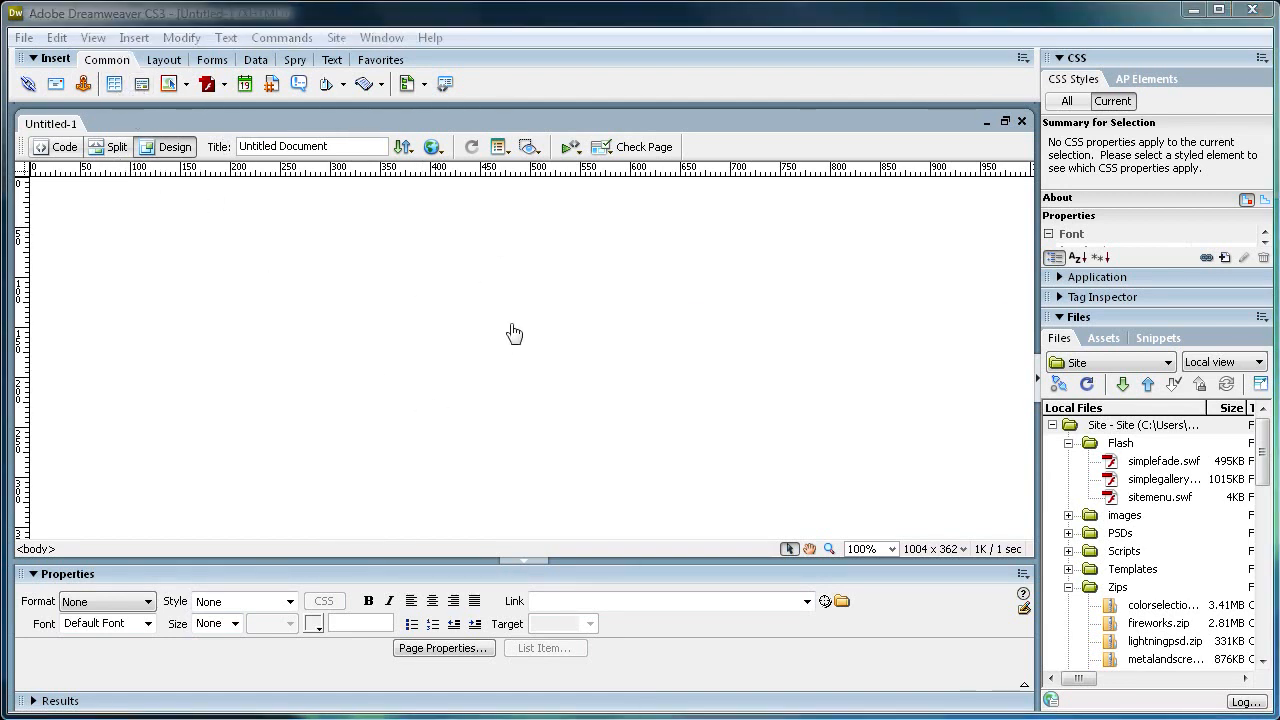
key("ctrl+alt+t")
left_click_drag(694, 326, 373, 174)
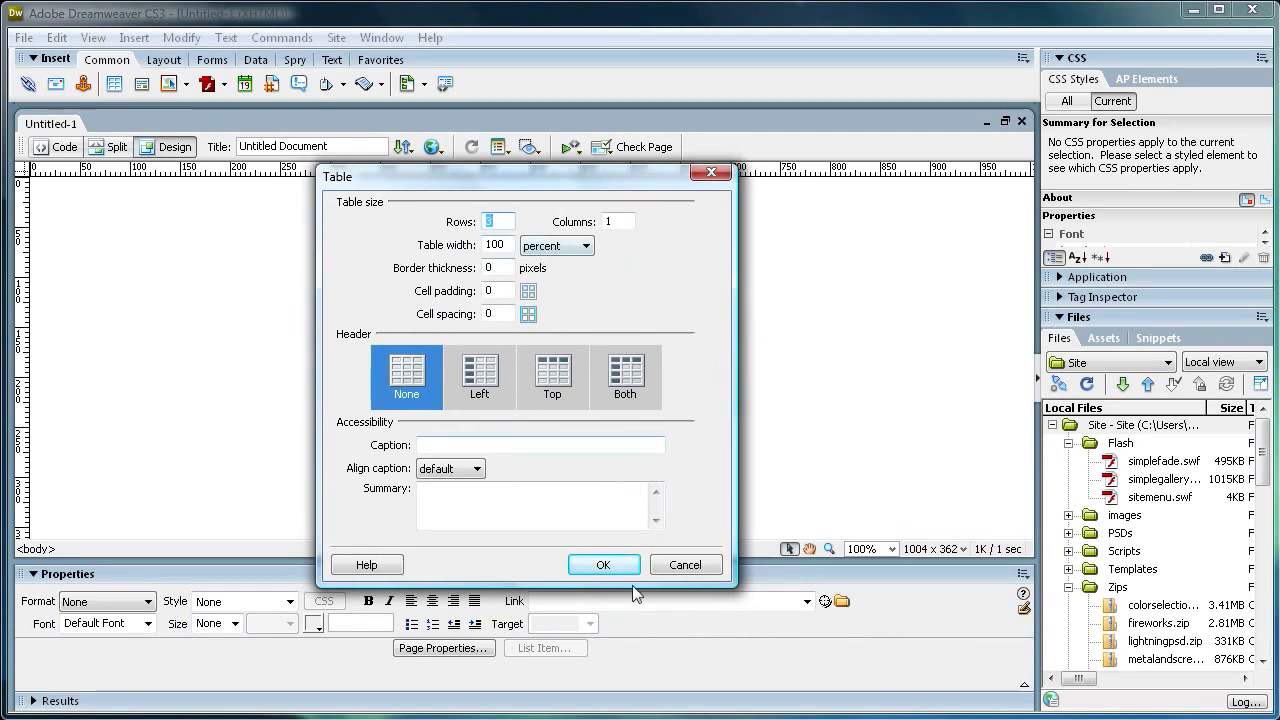
left_click(614, 566)
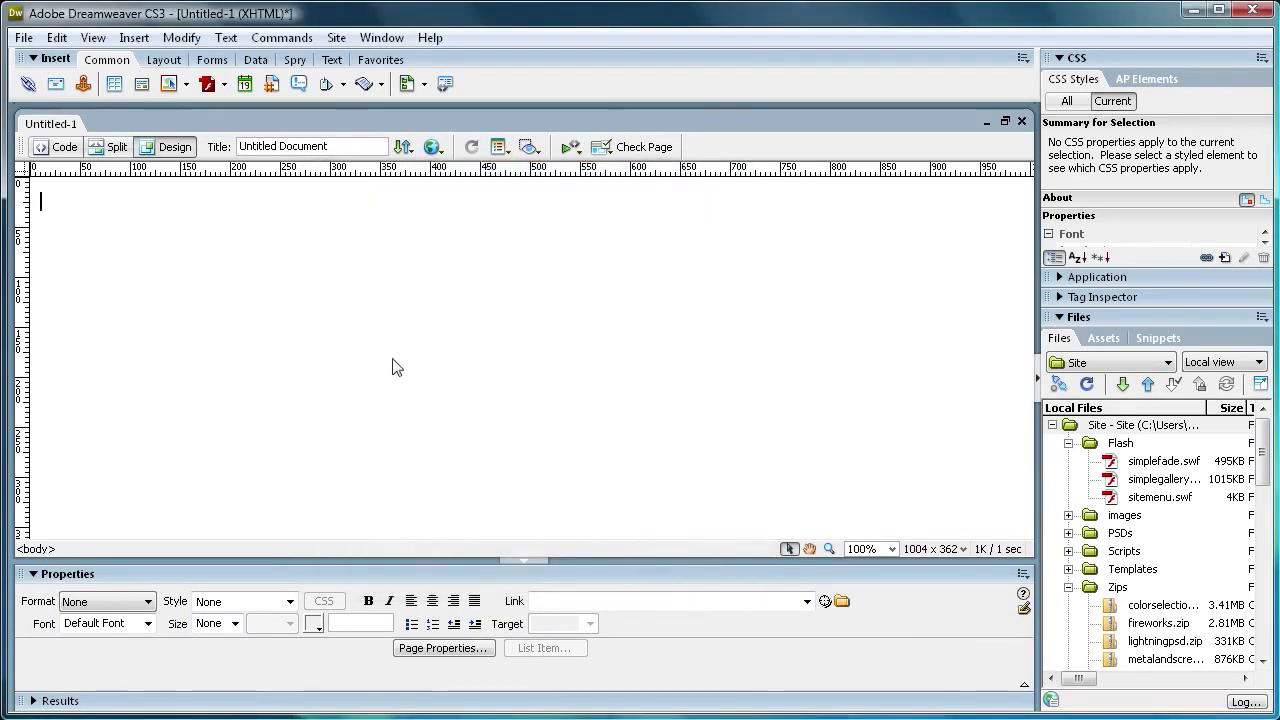
- Stretch the table taller and split the middle row's cell into 2 columns
left_click_drag(531, 244, 529, 428)
left_click(514, 314)
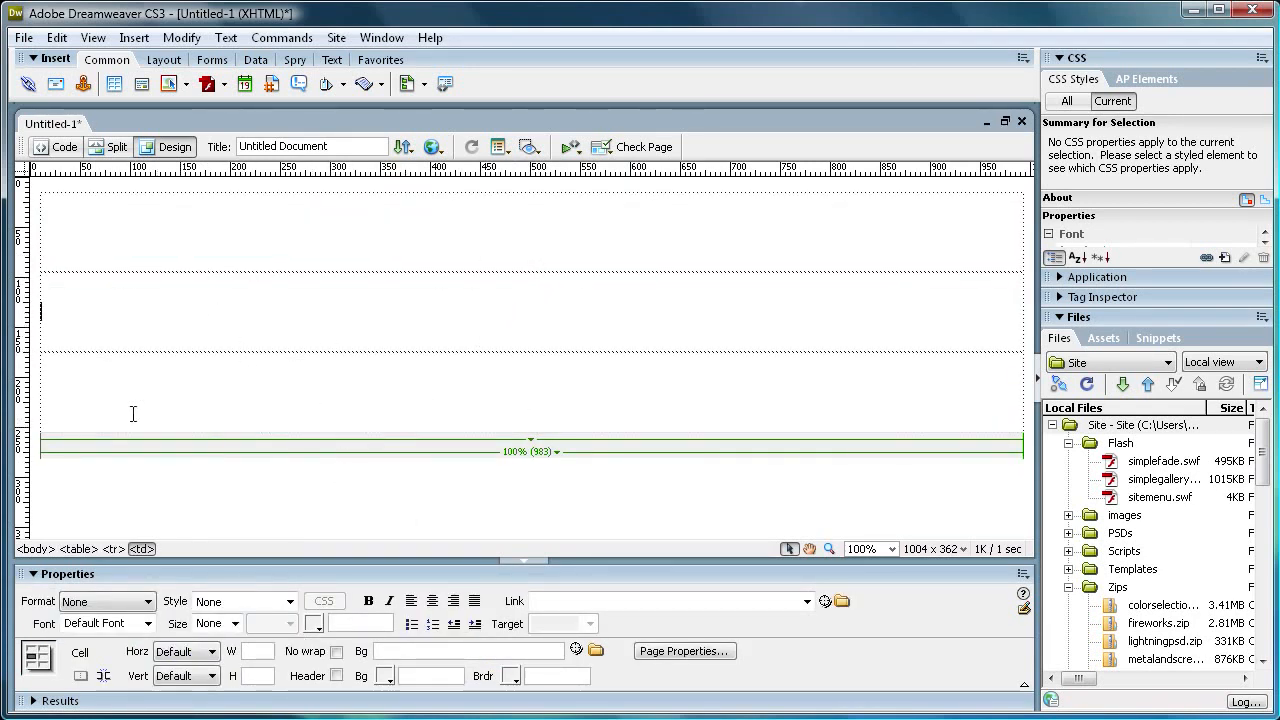
right_click(80, 319)
mouse_move(168, 333)
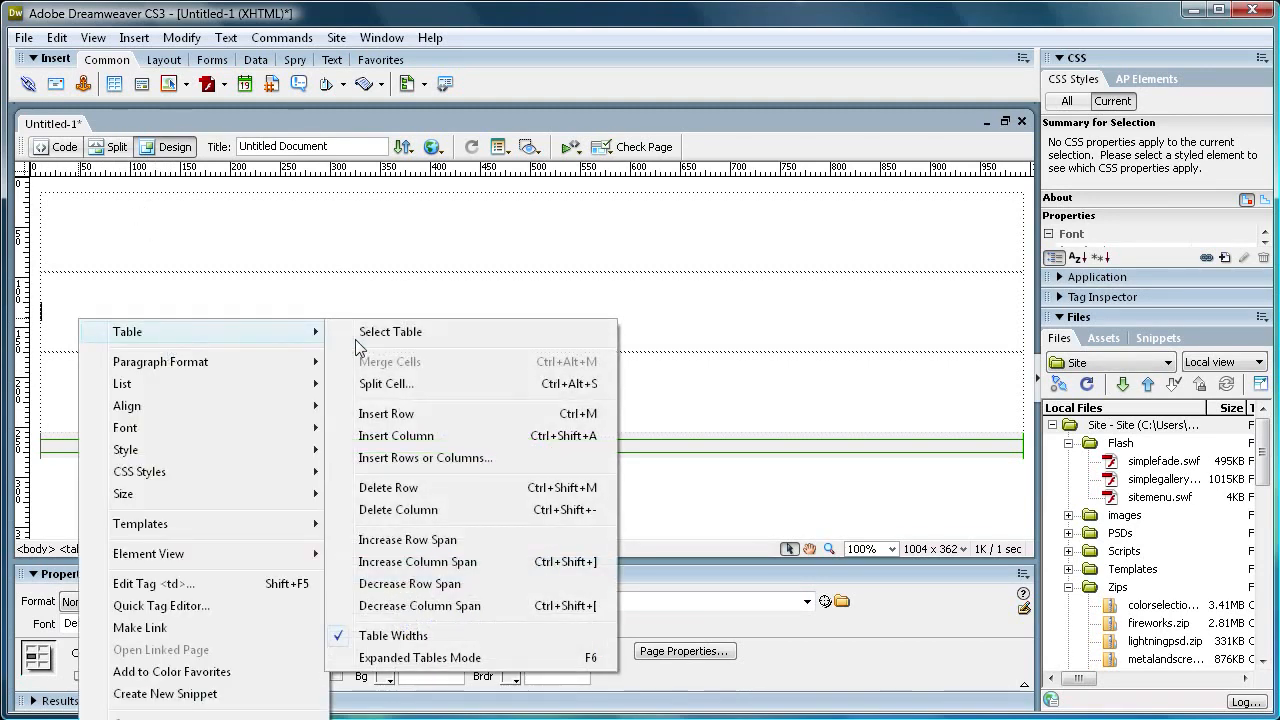
left_click(386, 383)
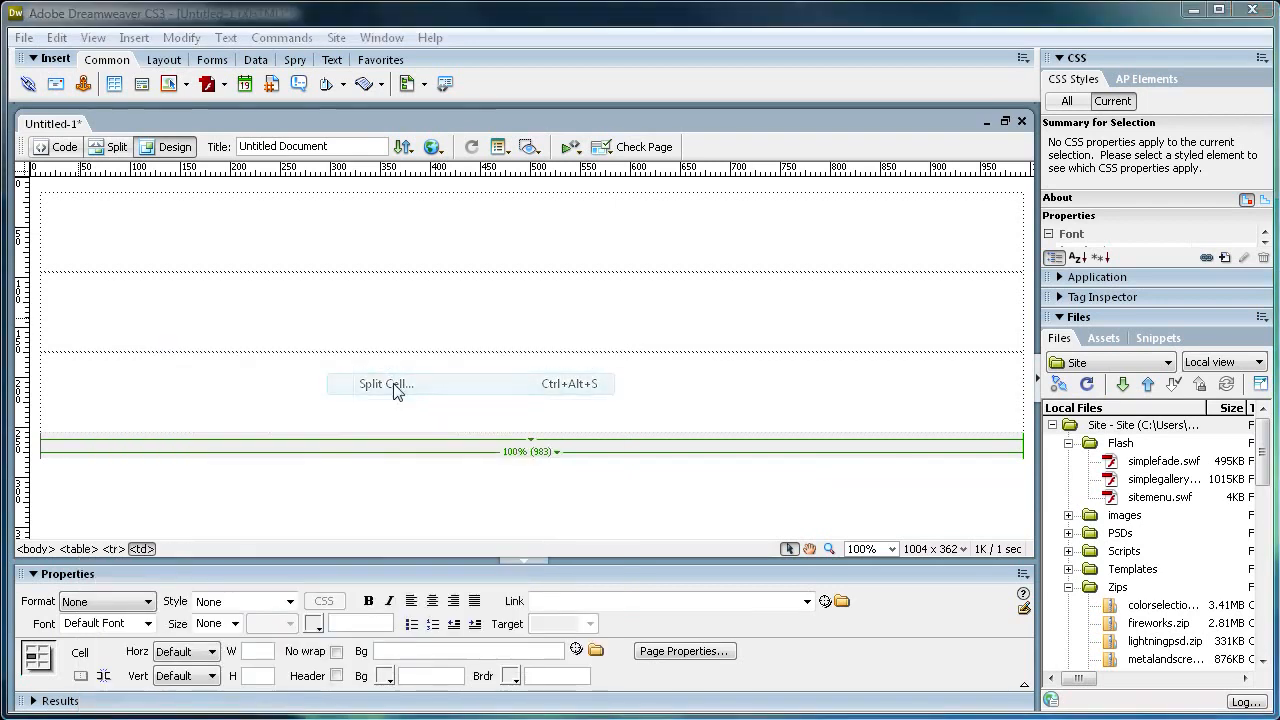
left_click(585, 343)
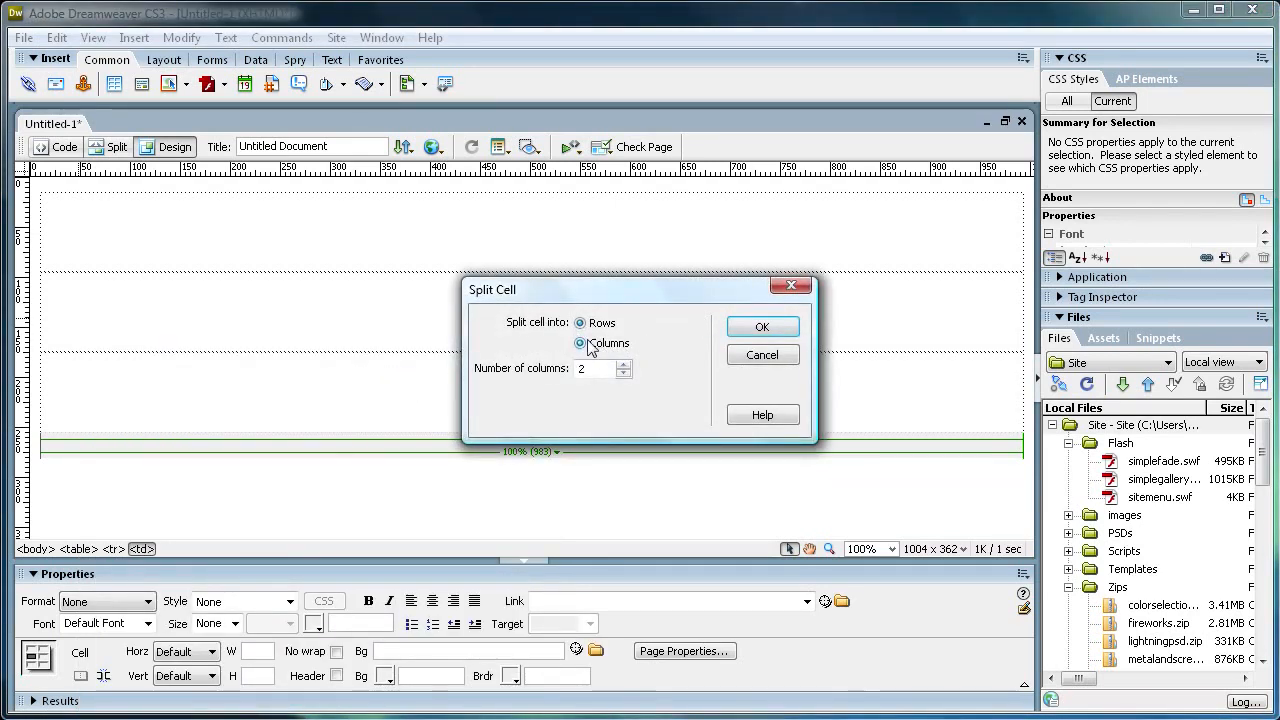
left_click(755, 328)
- Narrow the middle row's left cell to about 17% of the width and stretch the table to about 600 pixels tall
left_click_drag(530, 318, 207, 312)
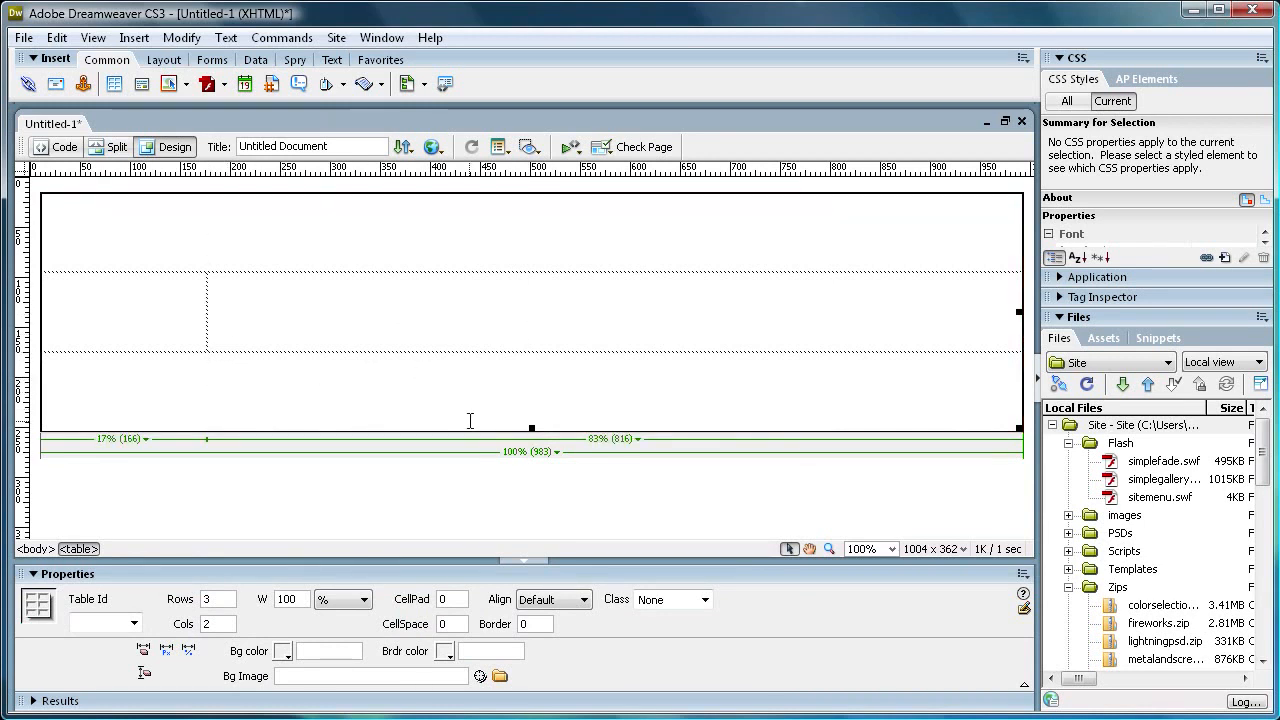
left_click_drag(534, 477, 534, 500)
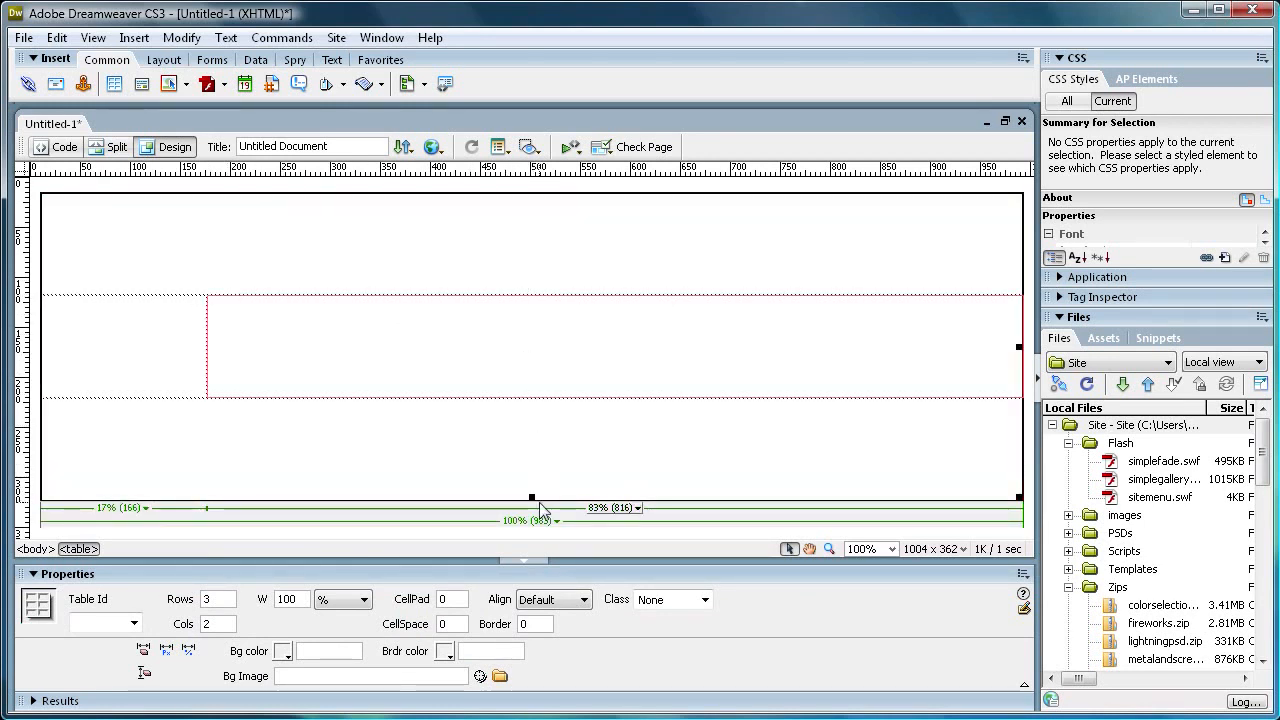
left_click_drag(534, 498, 533, 275)
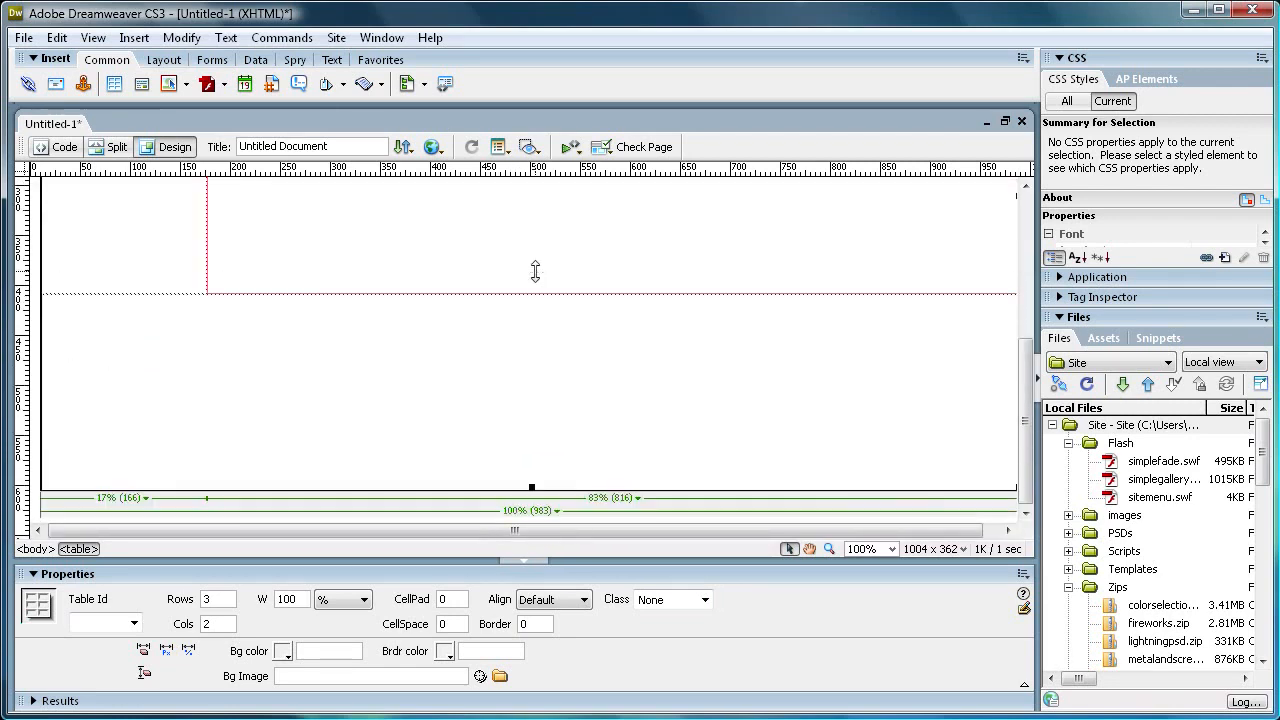
- Set the background color of the table's top and bottom row cells to gray #999999
scroll(525, 306, "up", 6)
scroll(519, 315, "down", 3)
scroll(329, 303, "up", 2)
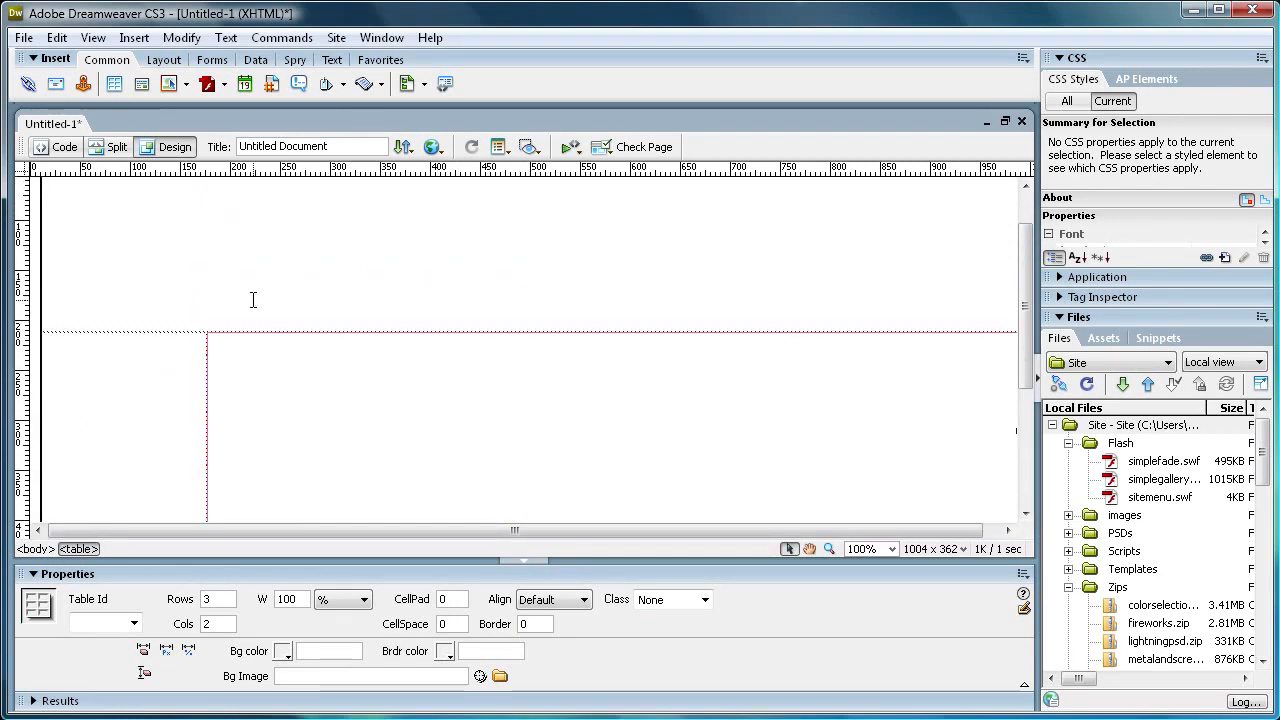
left_click(314, 429)
left_click(191, 206)
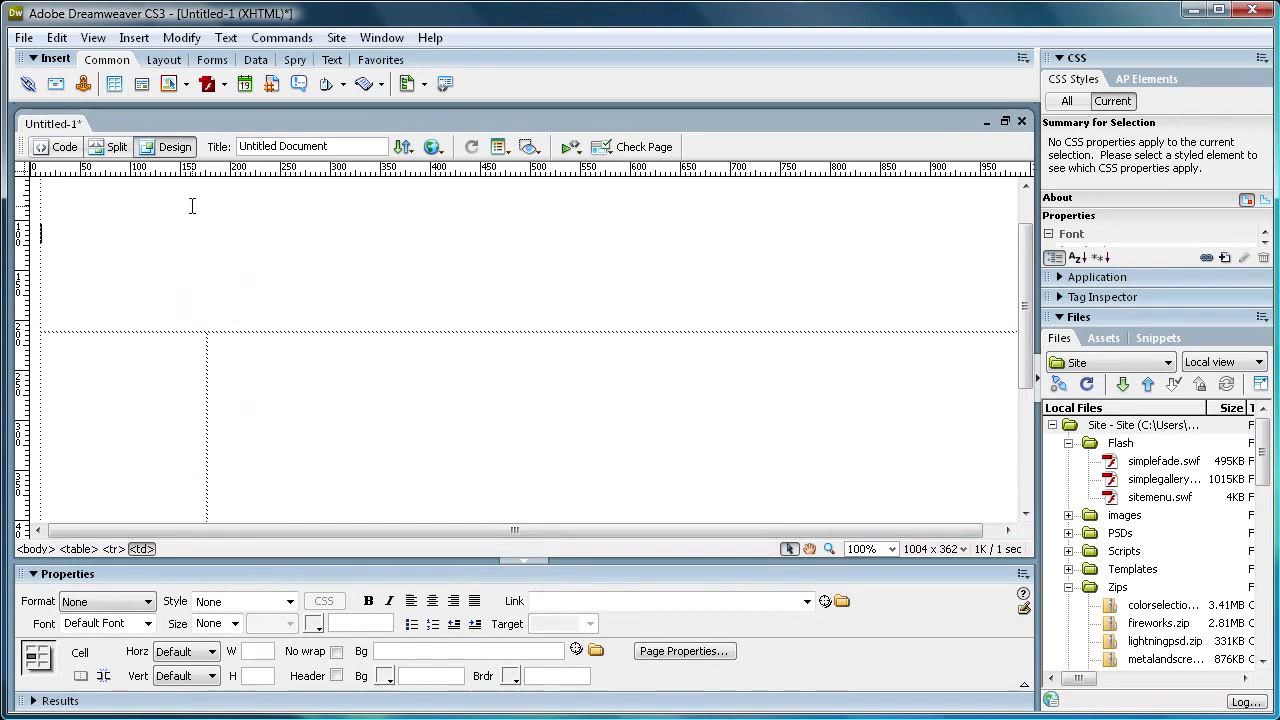
left_click(386, 677)
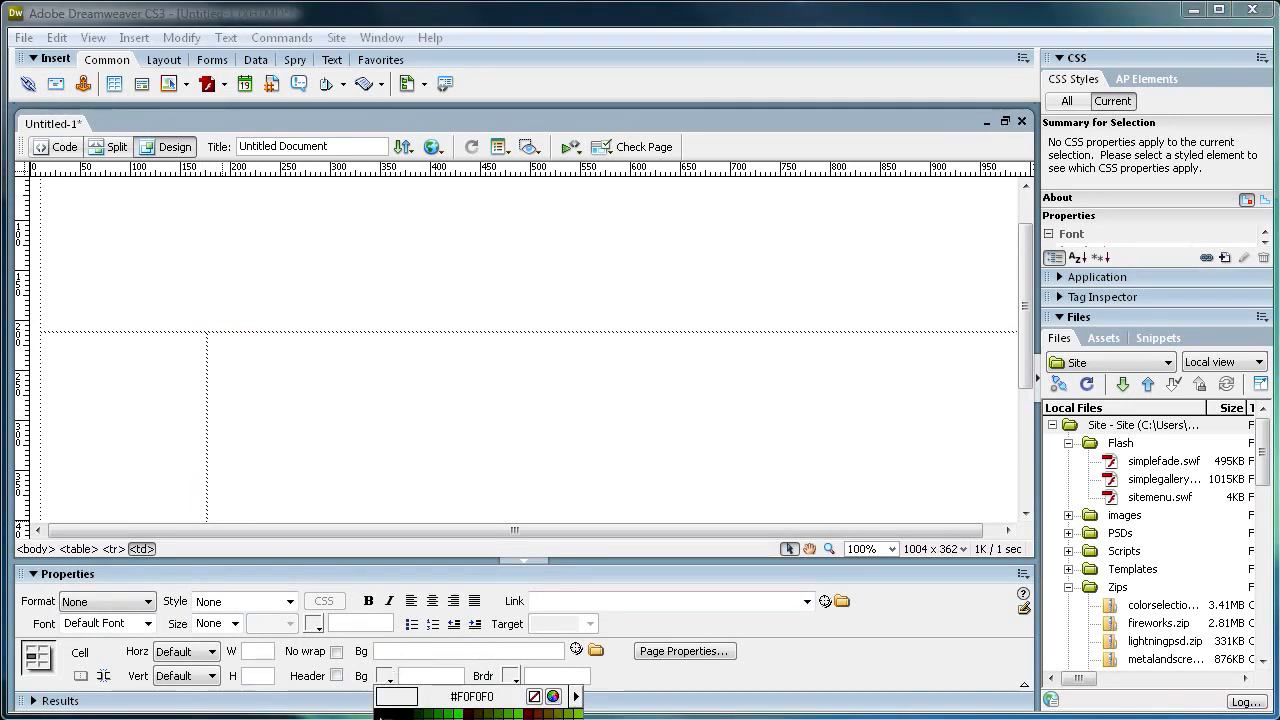
left_click(391, 719)
scroll(206, 489, "down", 3)
left_click(206, 454)
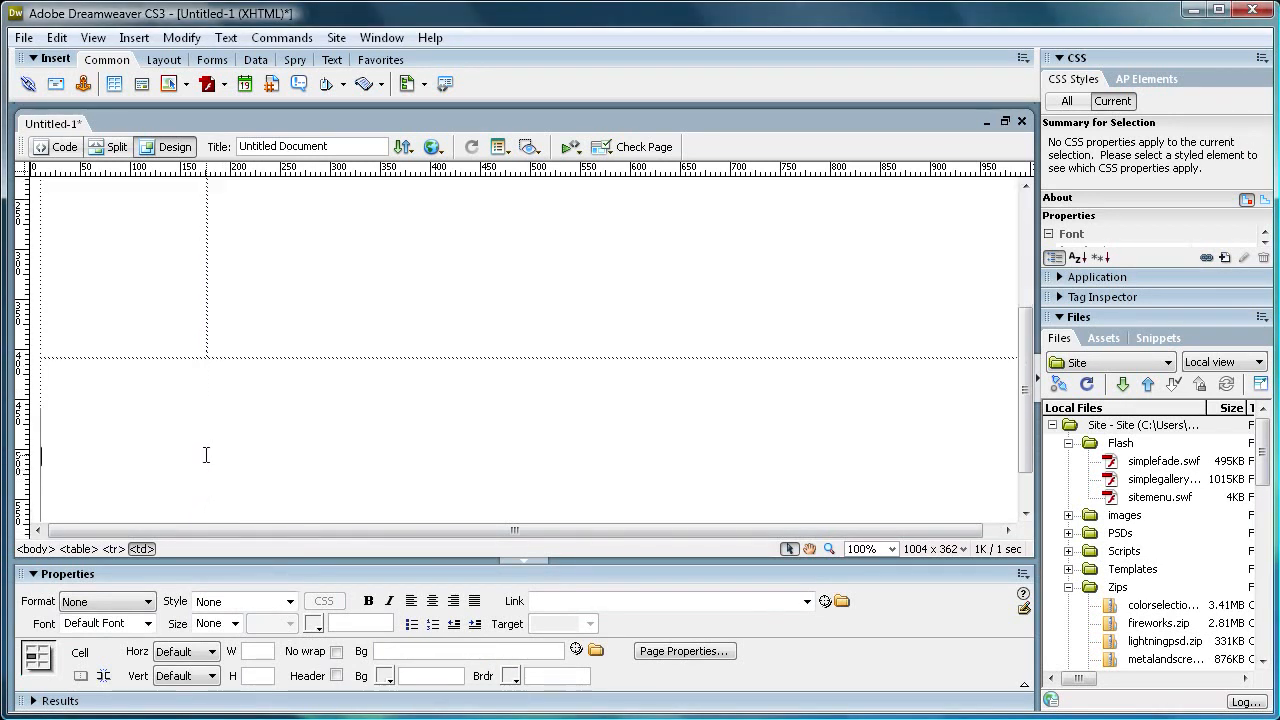
left_click(386, 677)
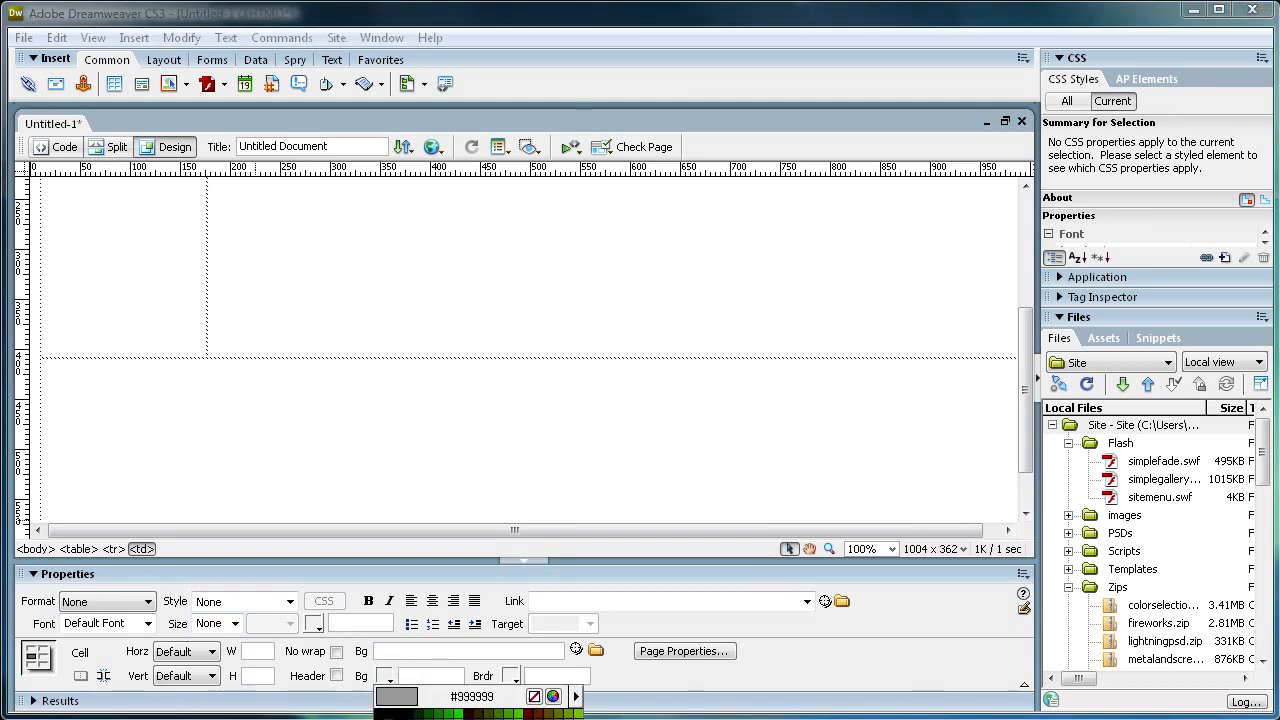
left_click(391, 716)
- Set the background color of the middle row's narrow left cell to light gray #CCCCCC
left_click(186, 333)
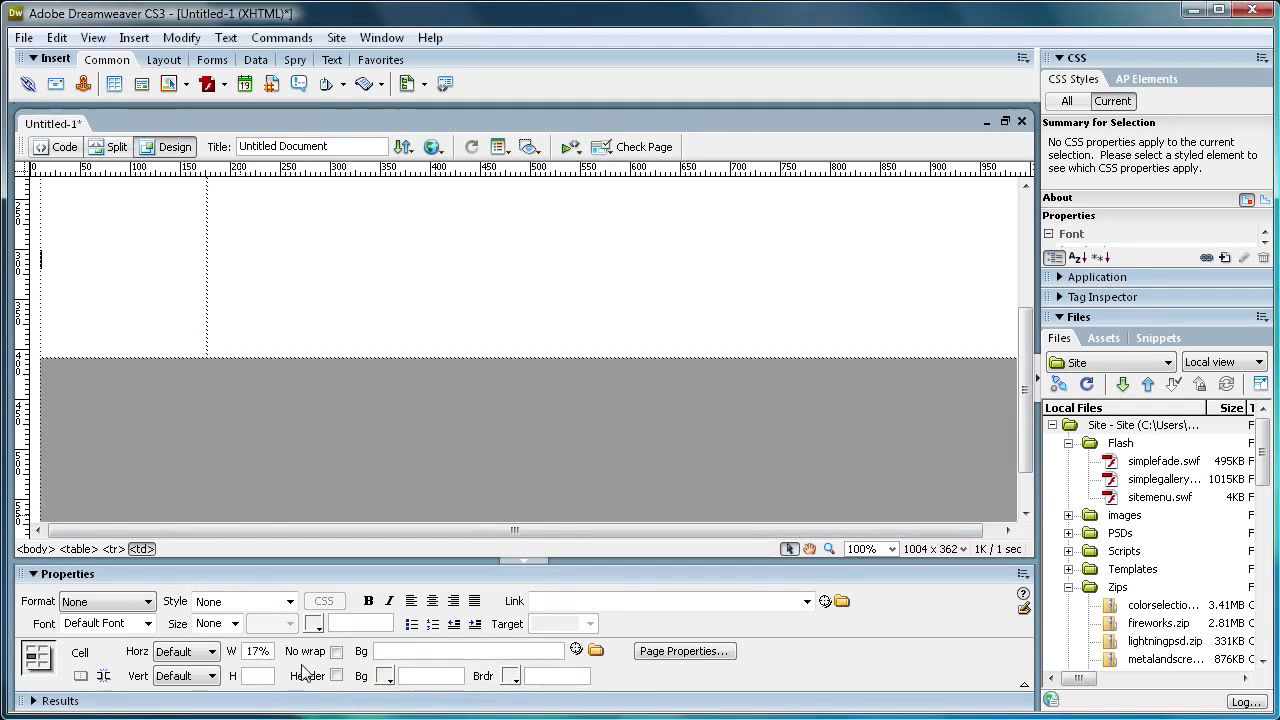
left_click(386, 677)
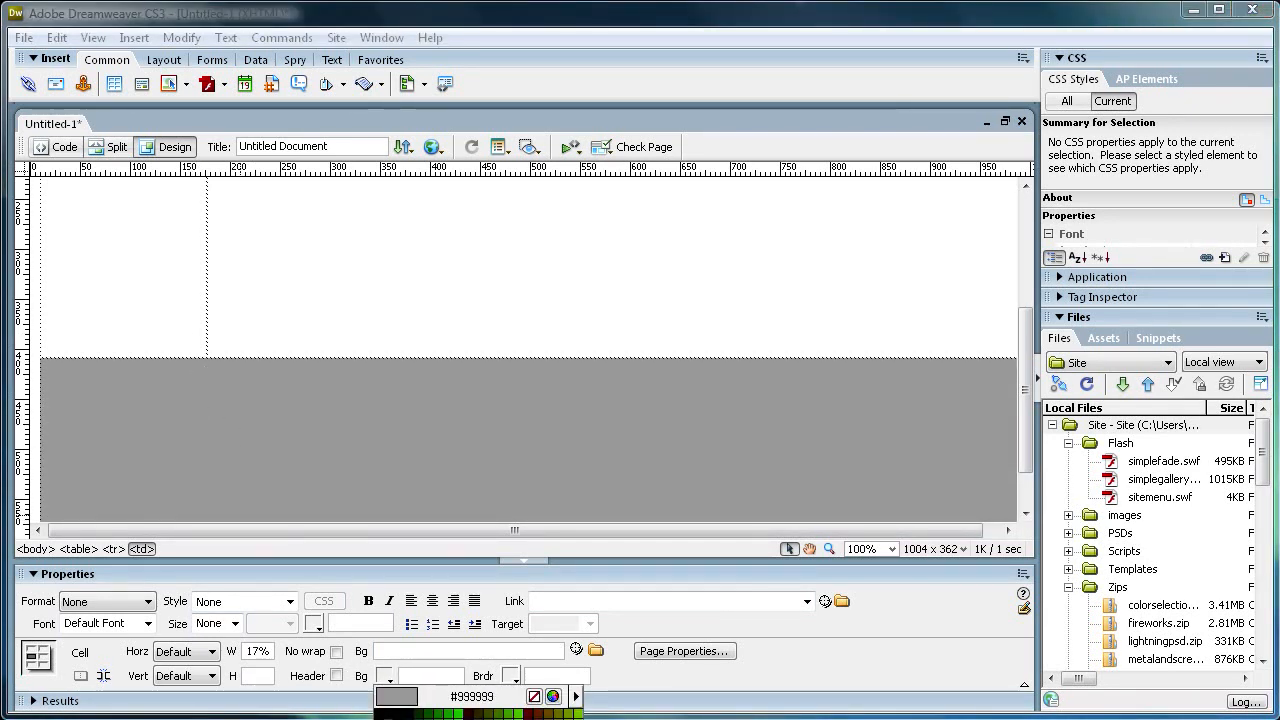
left_click(380, 719)
- Look over the layout's header, sidebar, main content and footer areas
scroll(343, 446, "up", 3)
scroll(376, 332, "down", 2)
left_click(336, 303)
scroll(324, 342, "up", 3)
scroll(377, 389, "down", 1)
scroll(380, 402, "up", 1)
scroll(307, 344, "down", 1)
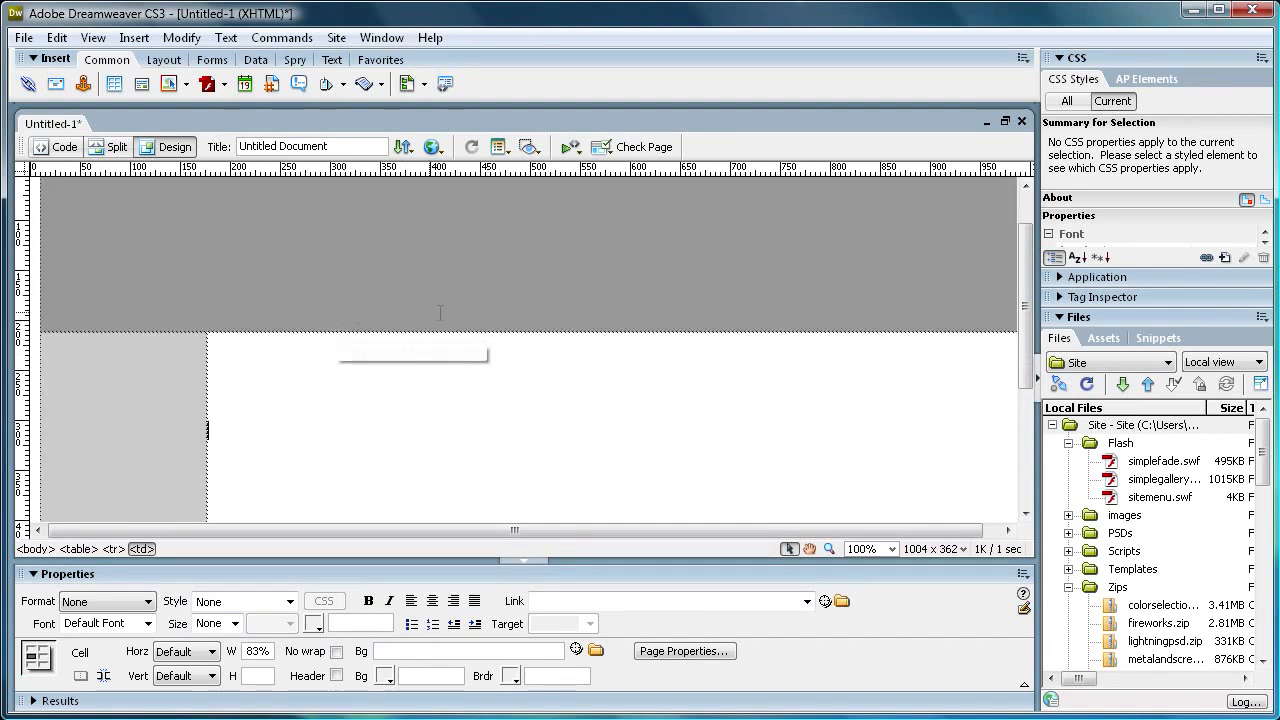
scroll(487, 350, "up", 1)
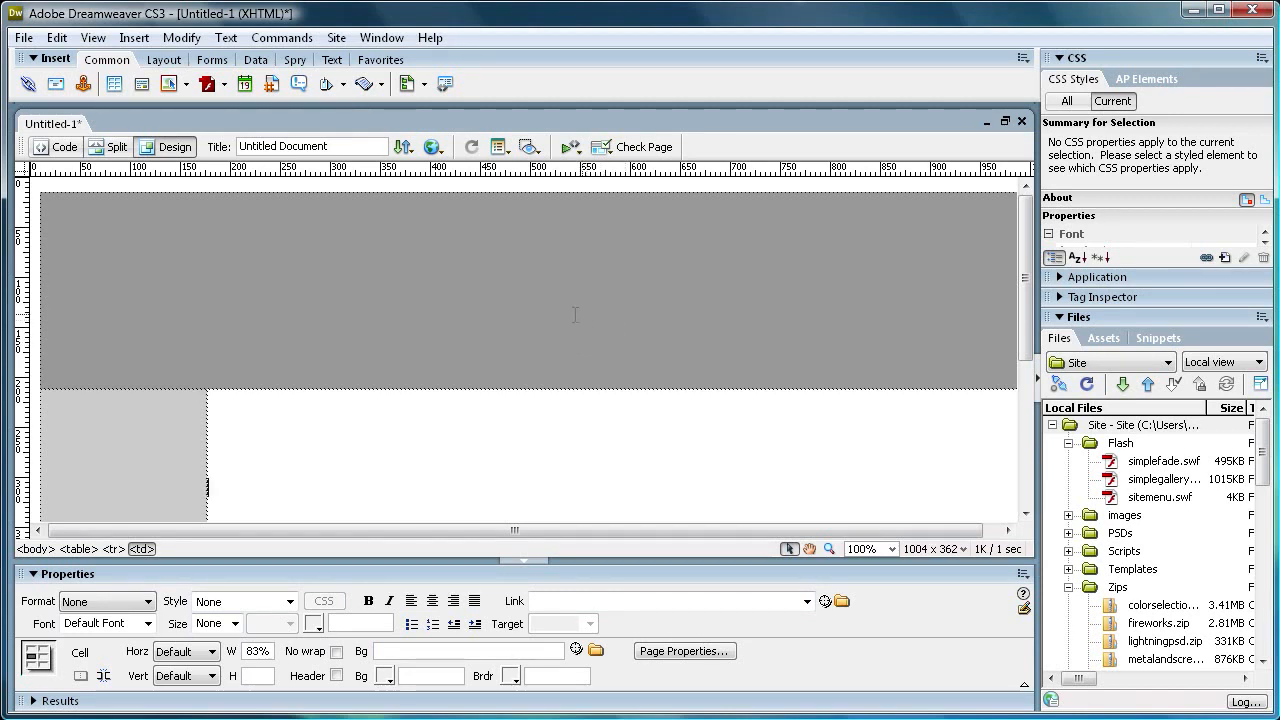
scroll(374, 306, "down", 3)
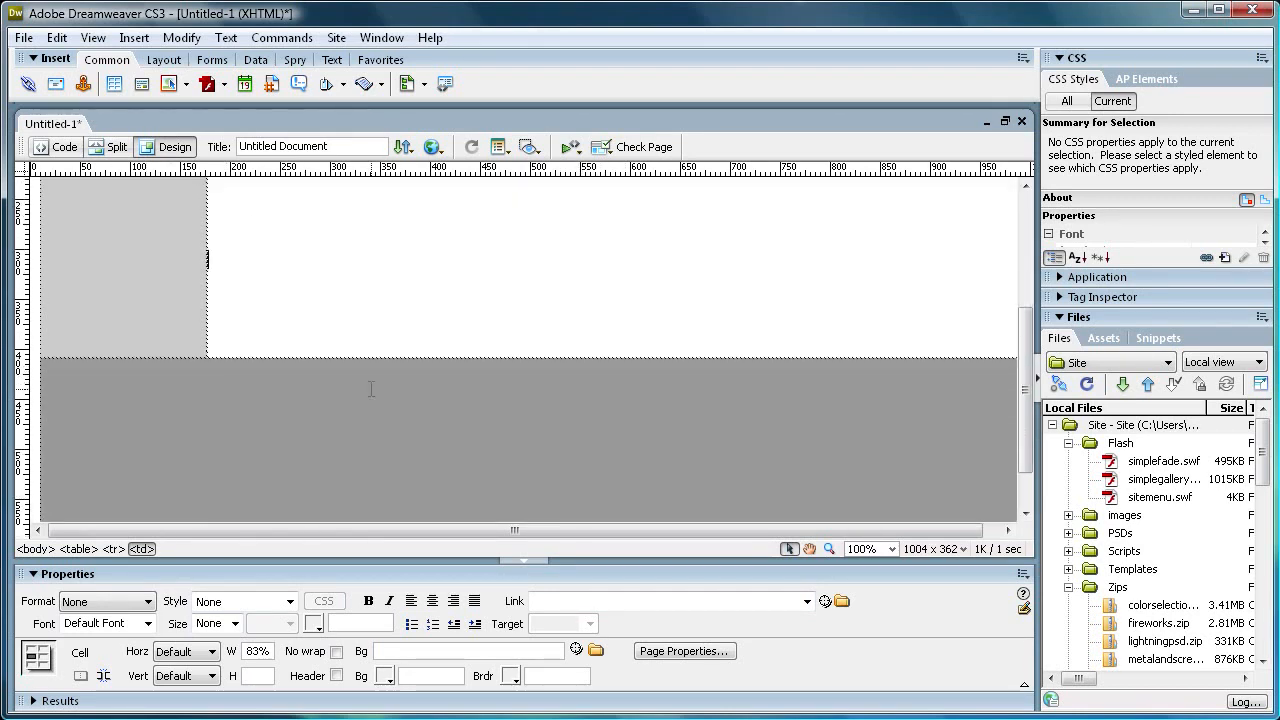
scroll(372, 391, "up", 3)
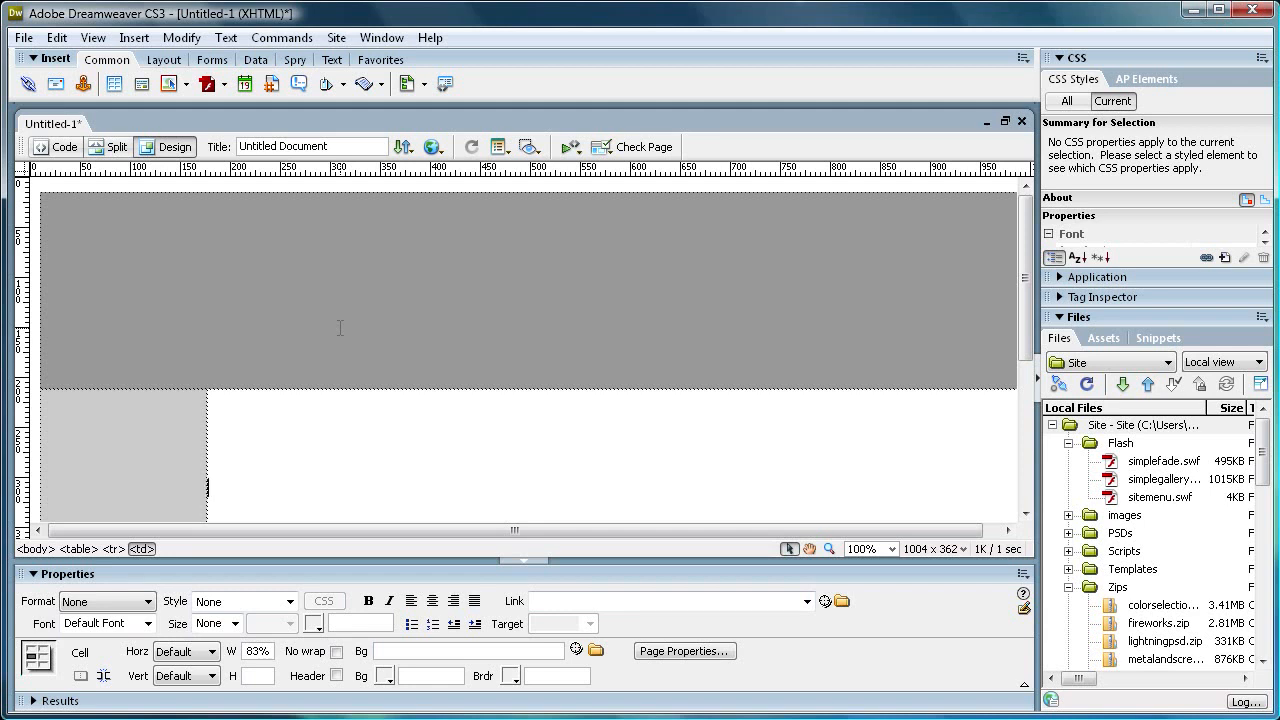
scroll(340, 326, "down", 1)
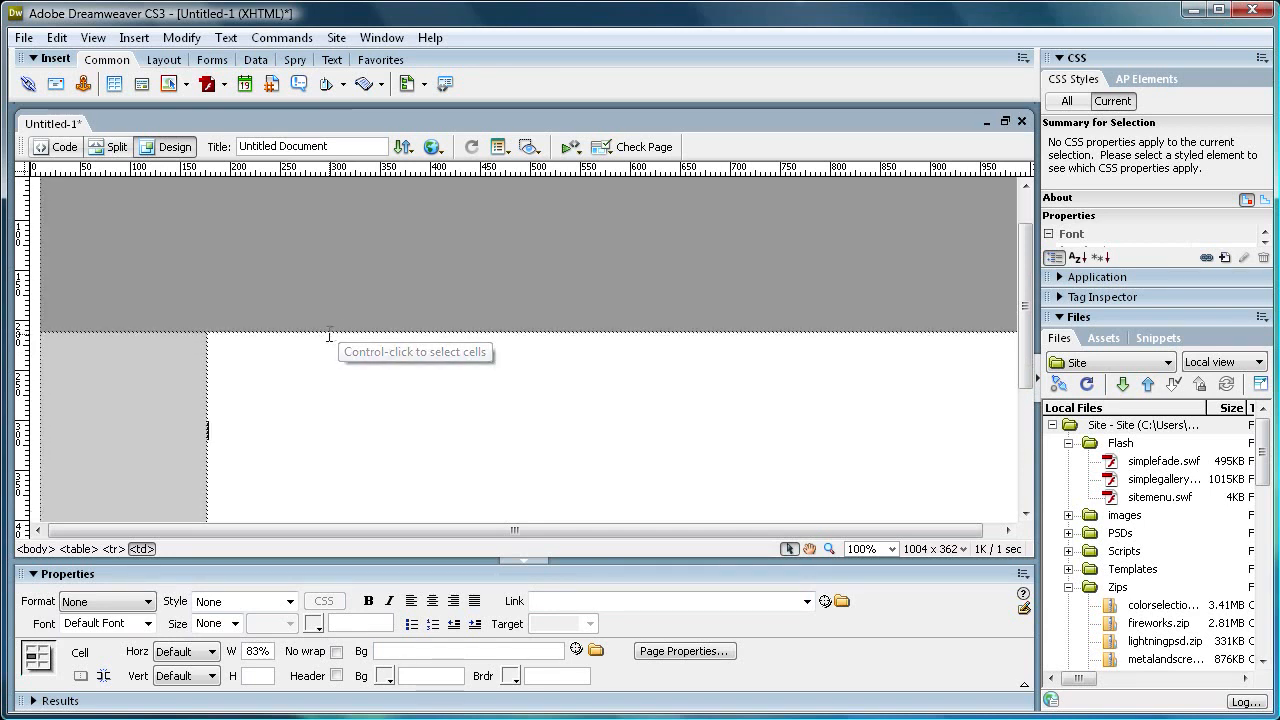
scroll(320, 379, "up", 1)
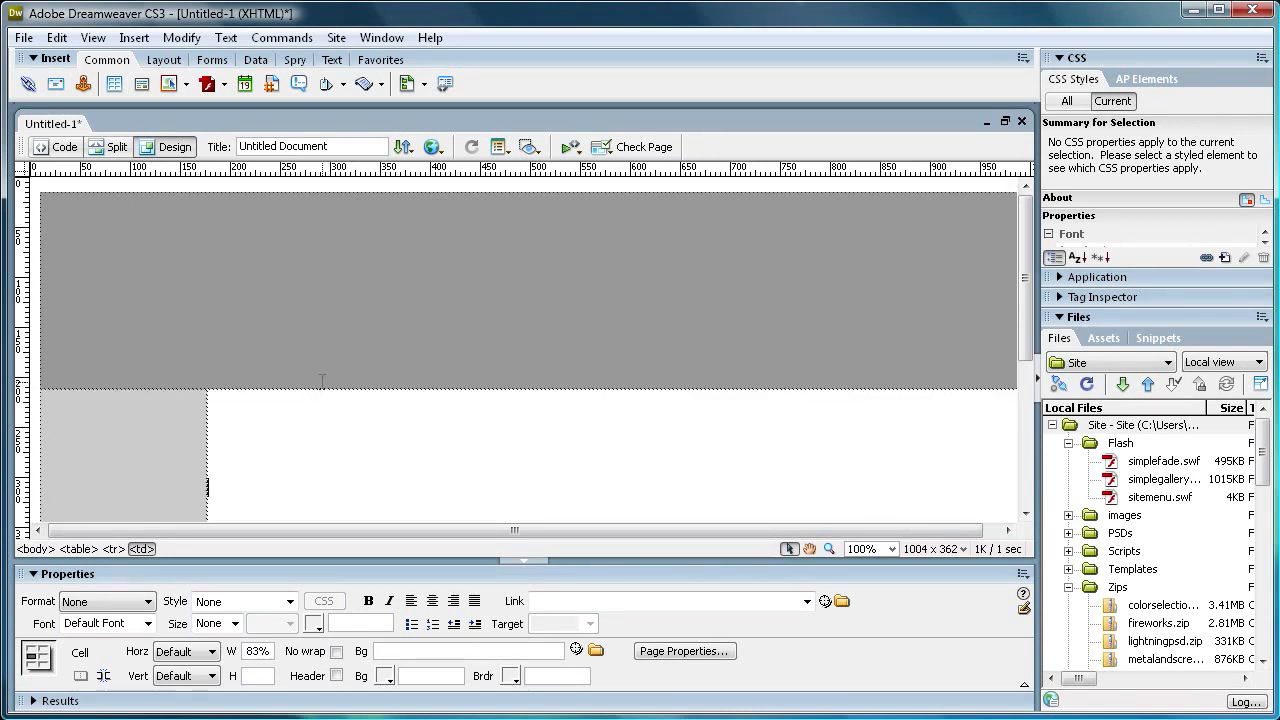
scroll(322, 380, "down", 5)
scroll(322, 380, "up", 3)
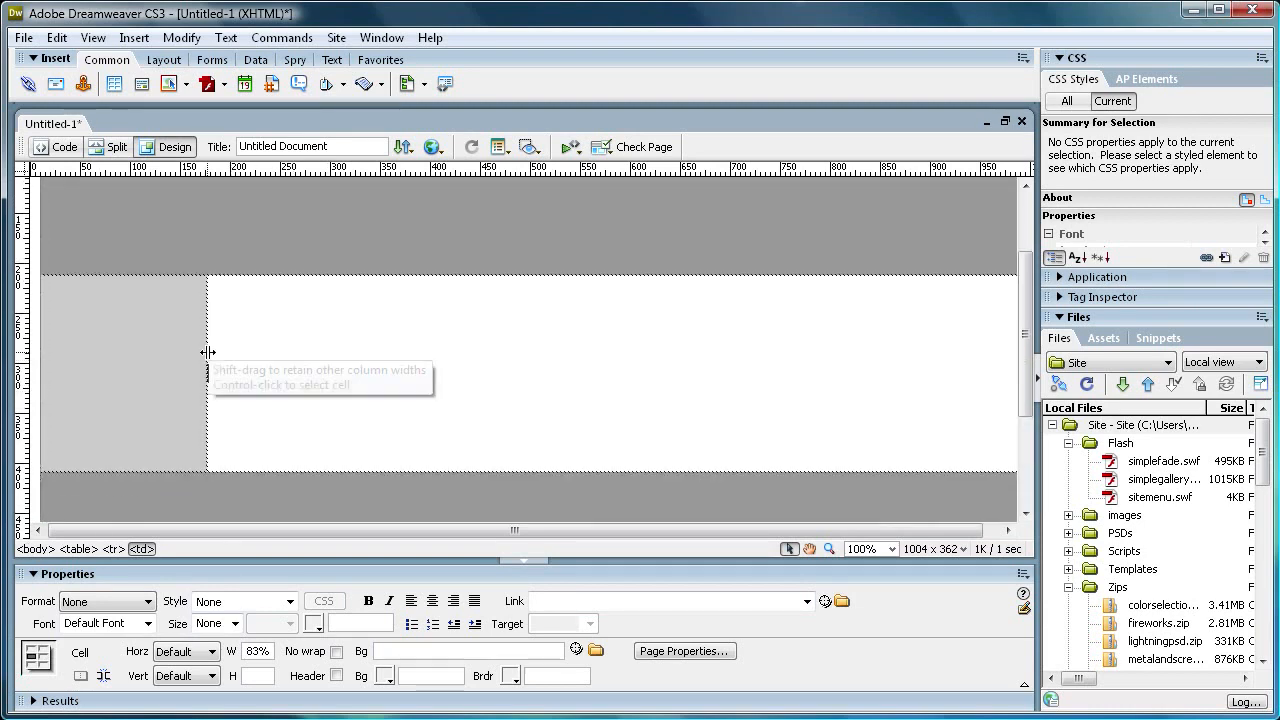
scroll(207, 352, "up", 2)
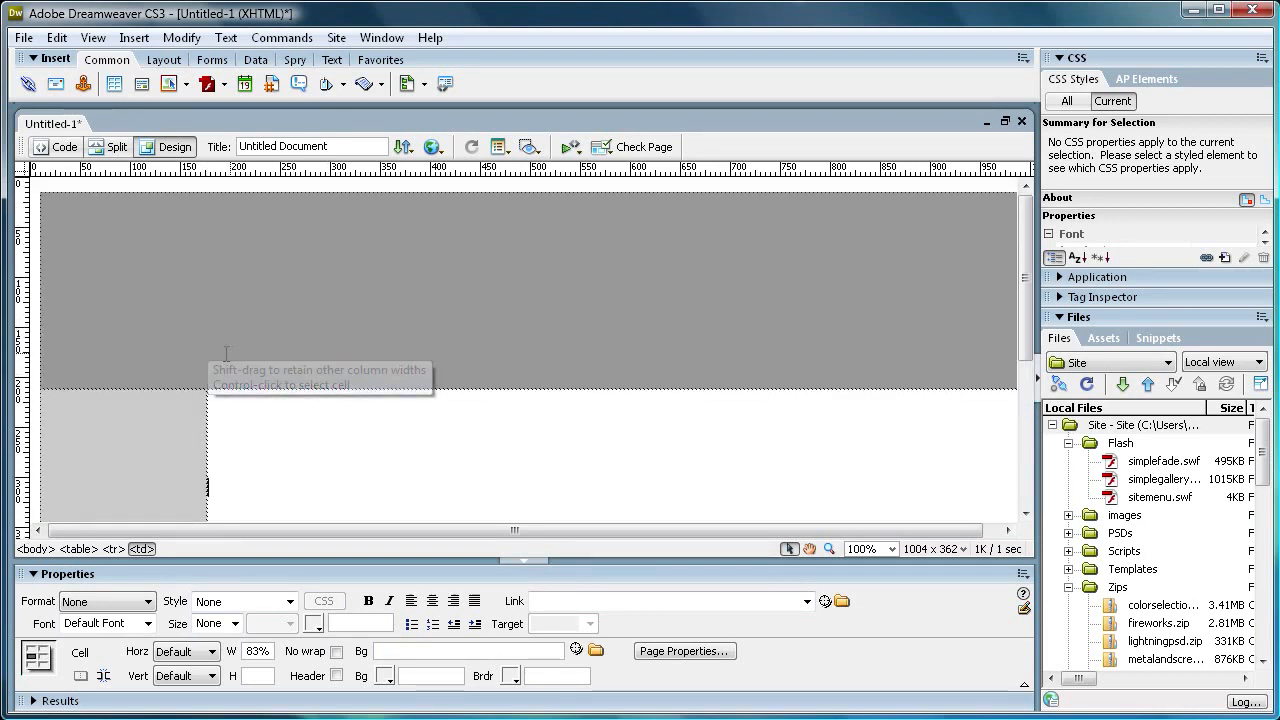
- Enter the placeholder text "HEADER GOES HERE" in the top cell
left_click(87, 296)
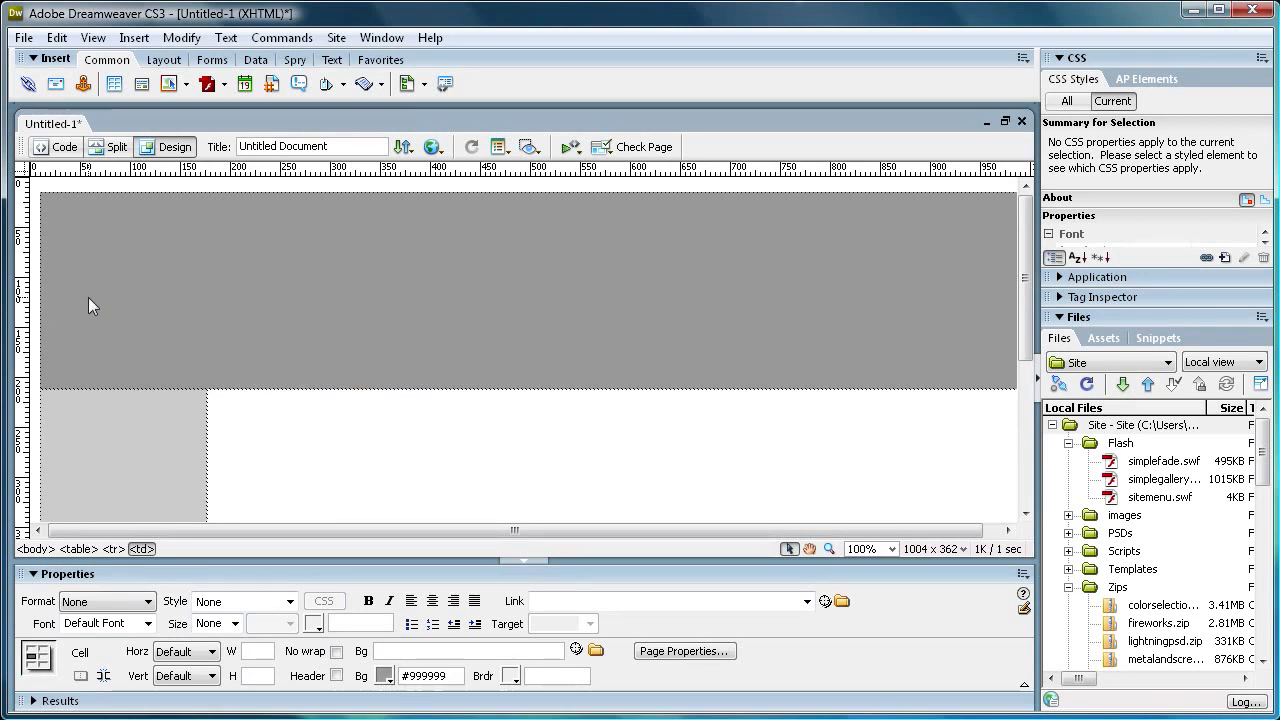
type("HEADER GOES HERE")
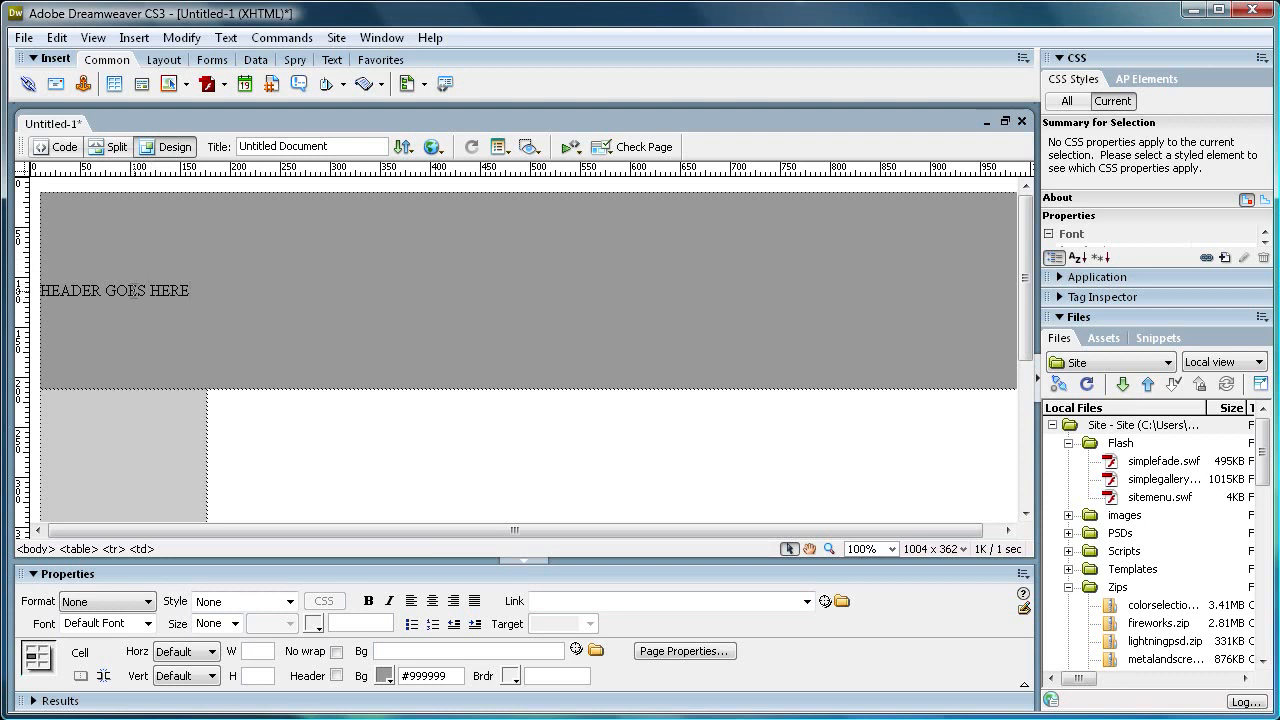
type("Z")
- Enter the placeholder text "Side Bar" in the light gray cell of the middle row
scroll(103, 451, "down", 3)
left_click(103, 394)
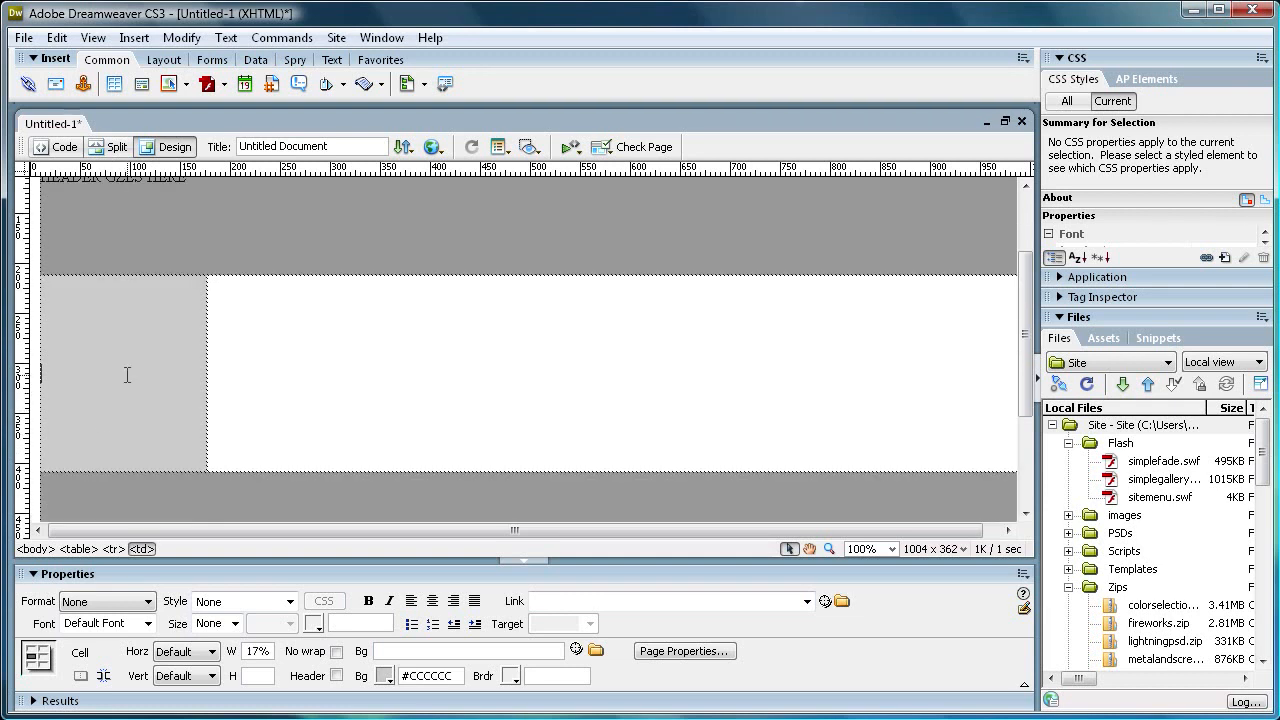
type("SideBA")
key("BackSpace")
key("BackSpace")
type("Bar")
- Enter the placeholder text "Footer Goes Here" in the bottom cell
scroll(114, 407, "down", 2)
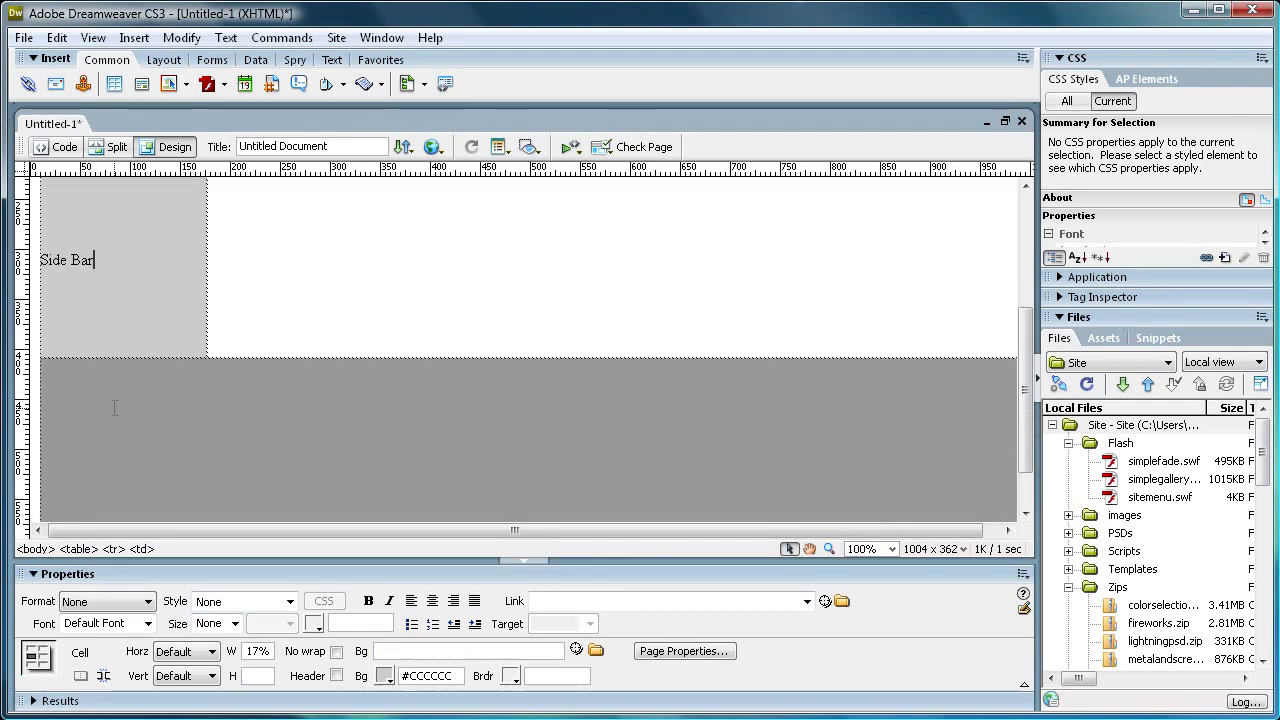
left_click(237, 384)
type("Footer Go")
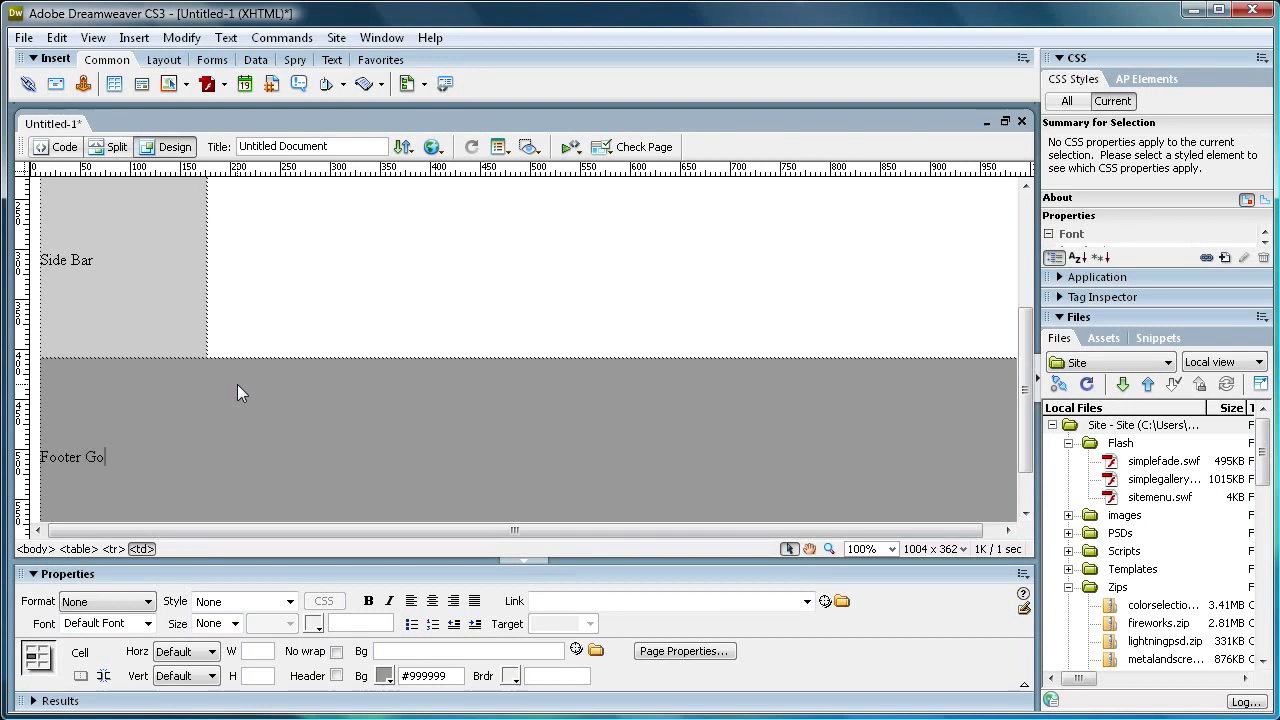
type("es Here")
- Insert an editable region named "Content" in the white main cell, accepting the document's conversion to a template
scroll(247, 378, "up", 2)
left_click(259, 375)
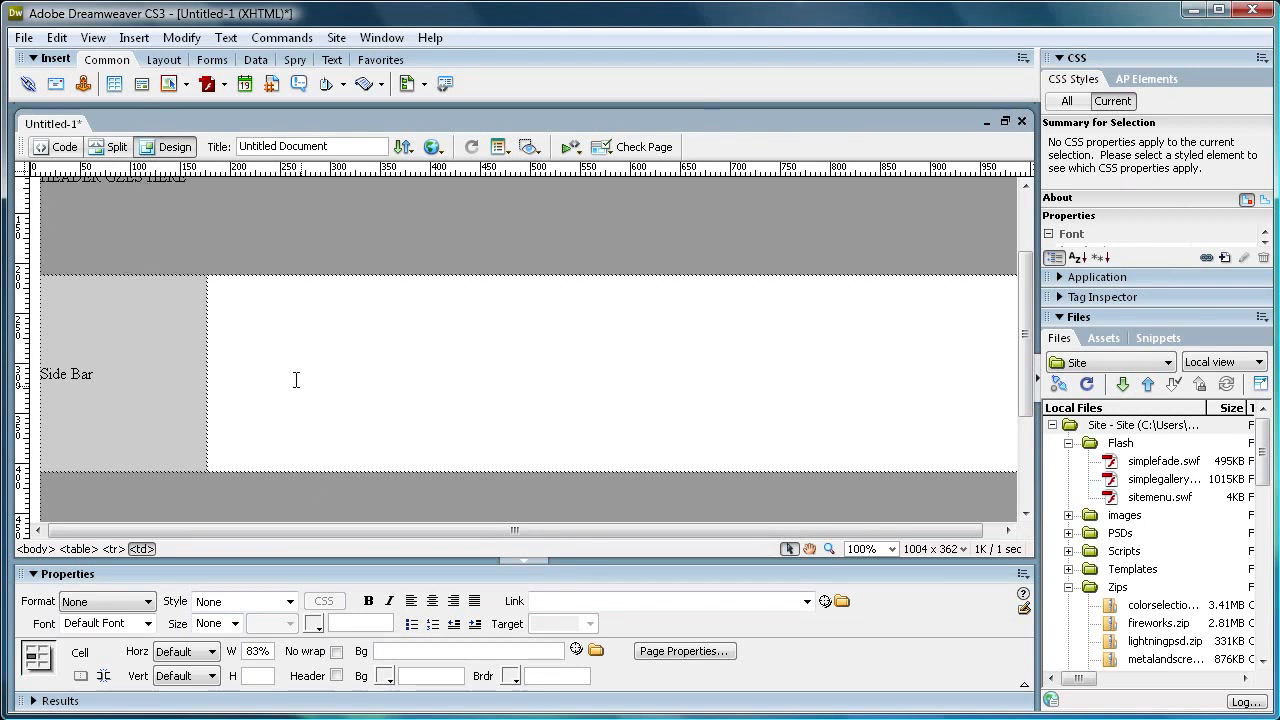
left_click(138, 42)
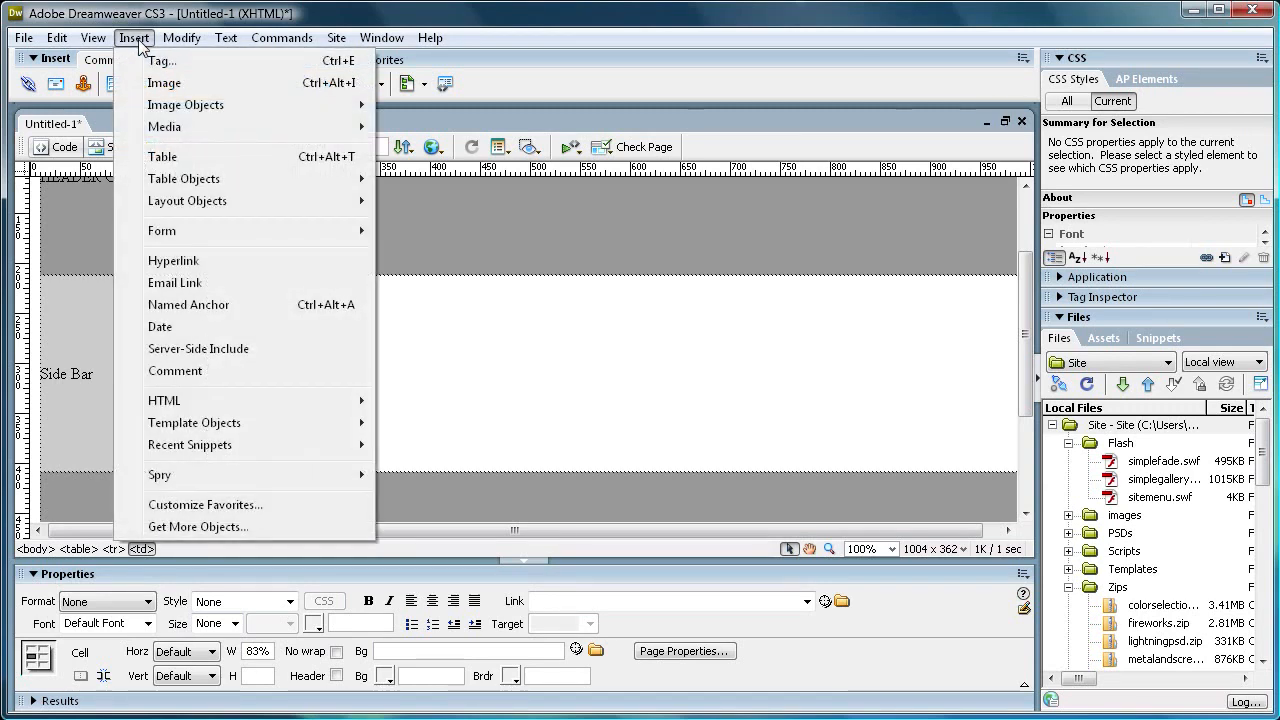
mouse_move(243, 425)
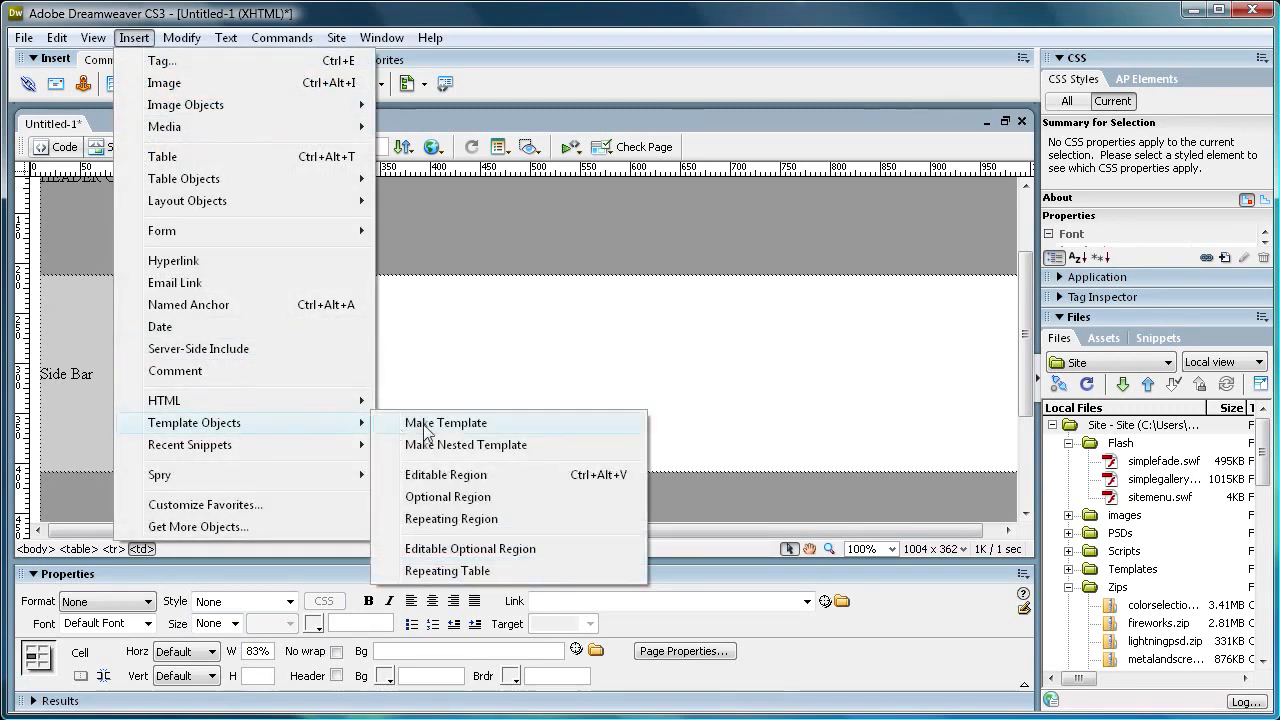
left_click(443, 477)
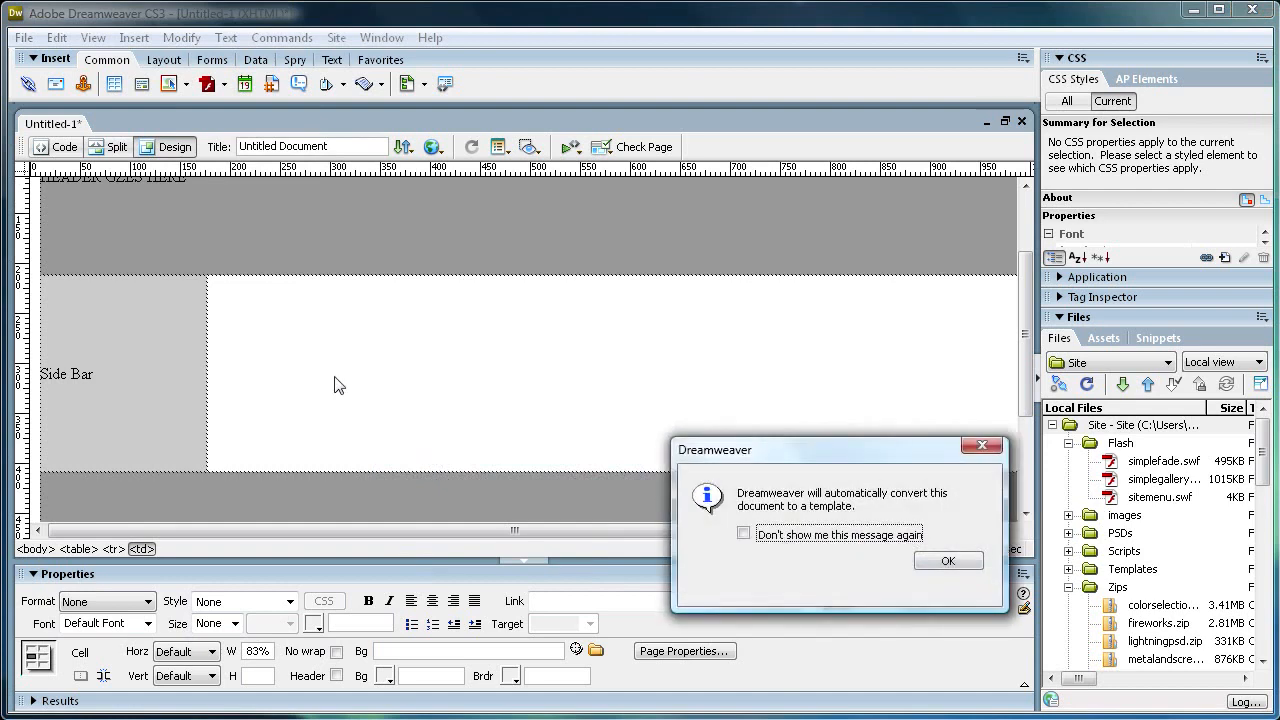
left_click_drag(786, 466, 575, 325)
left_click(727, 421)
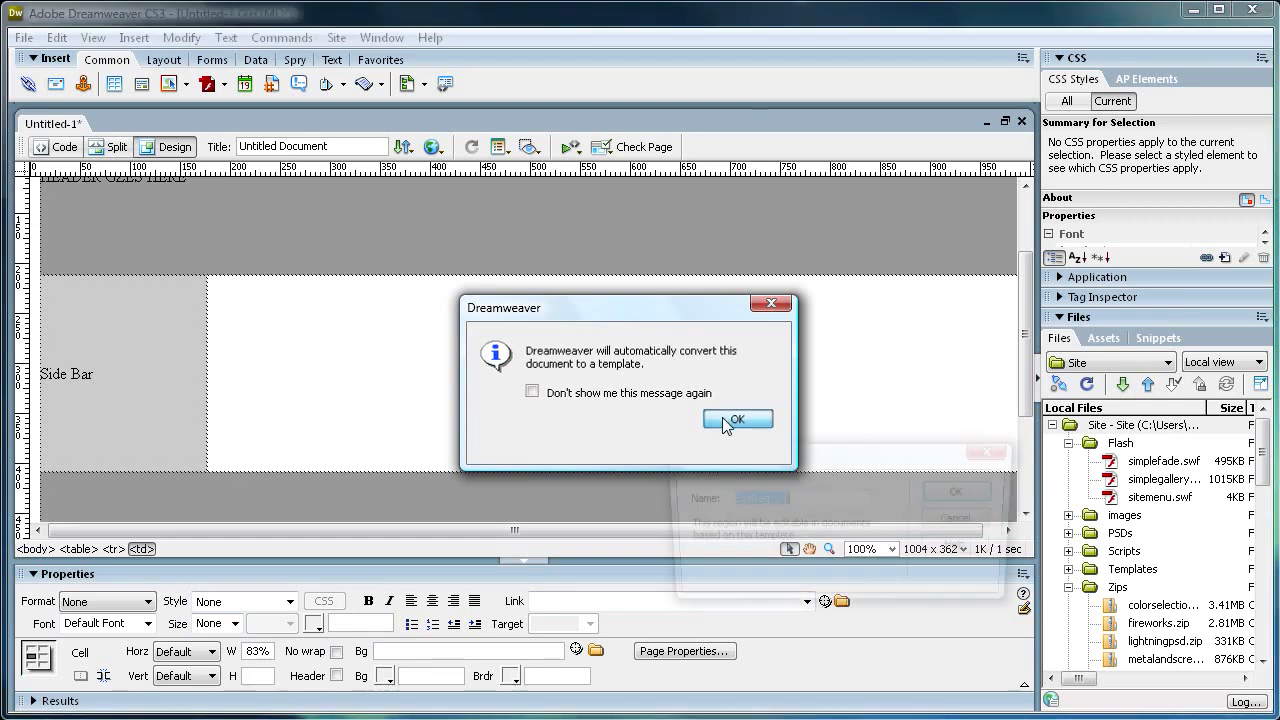
left_click_drag(783, 532, 527, 322)
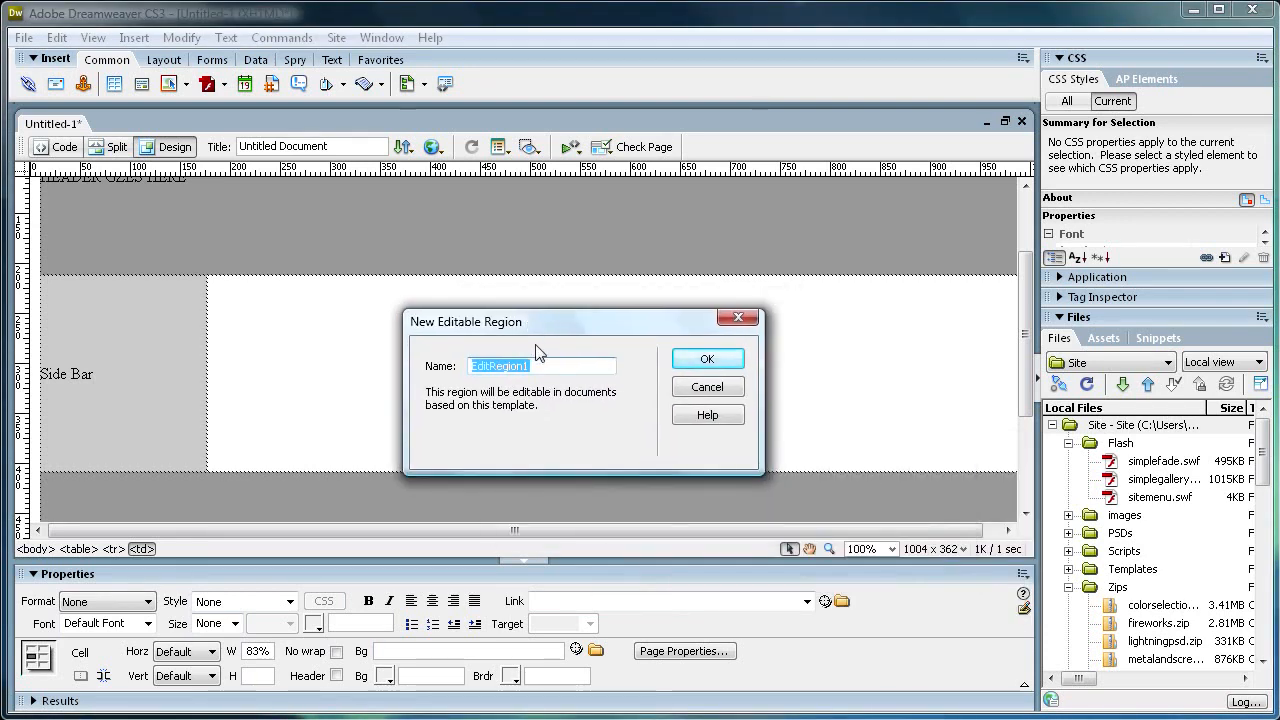
type("Content")
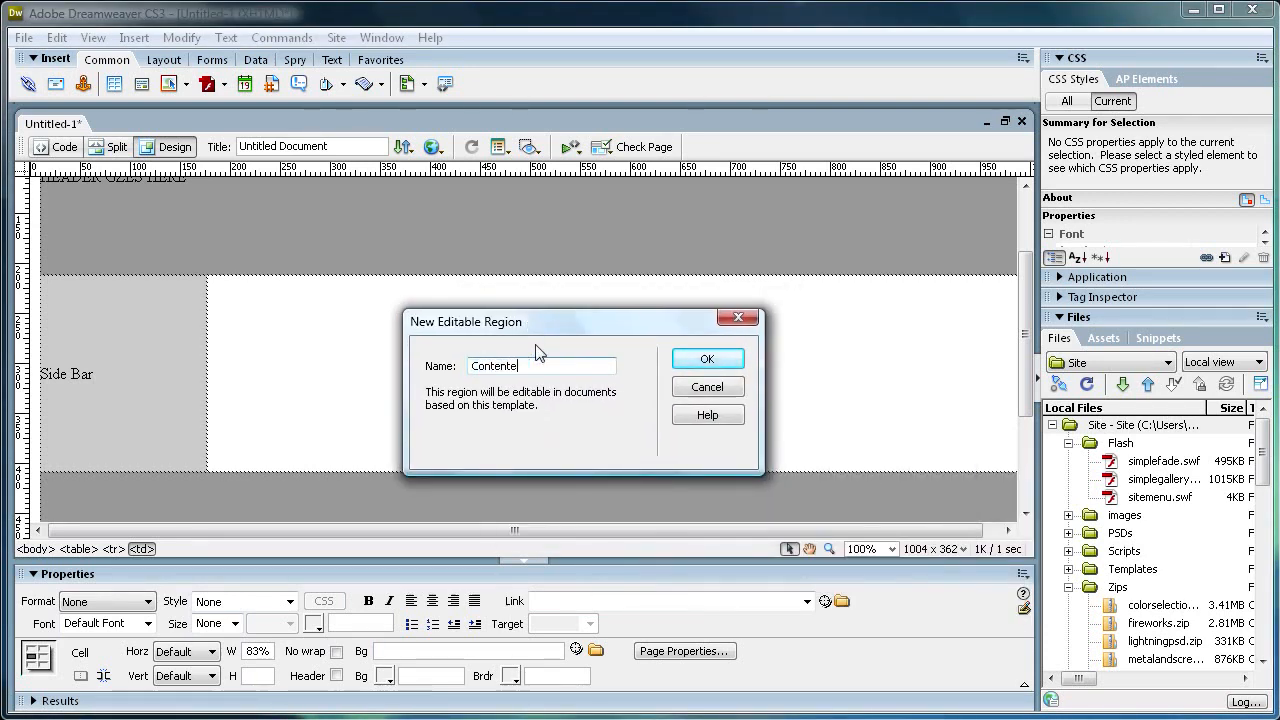
left_click(678, 364)
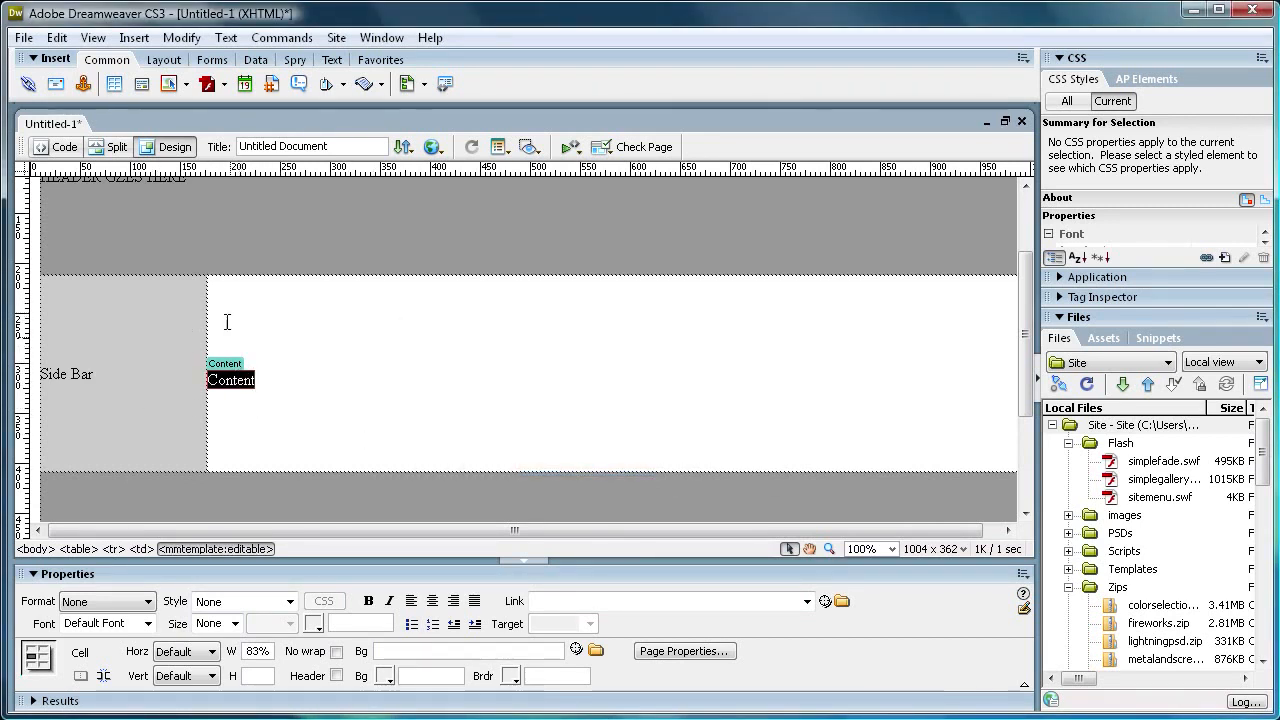
- Examine the Content editable region and its text in relation to the surrounding header, sidebar and footer cells
left_click(211, 382)
left_click_drag(207, 379, 246, 383)
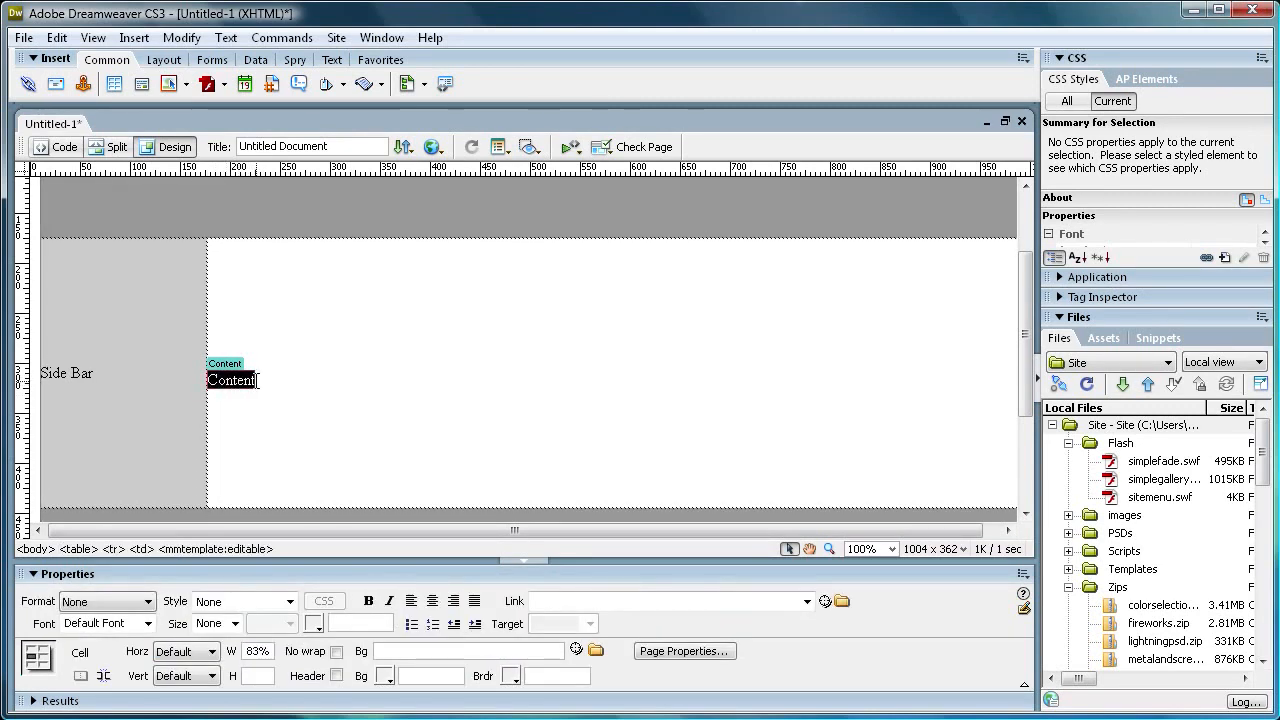
left_click(258, 380)
scroll(277, 380, "up", 2)
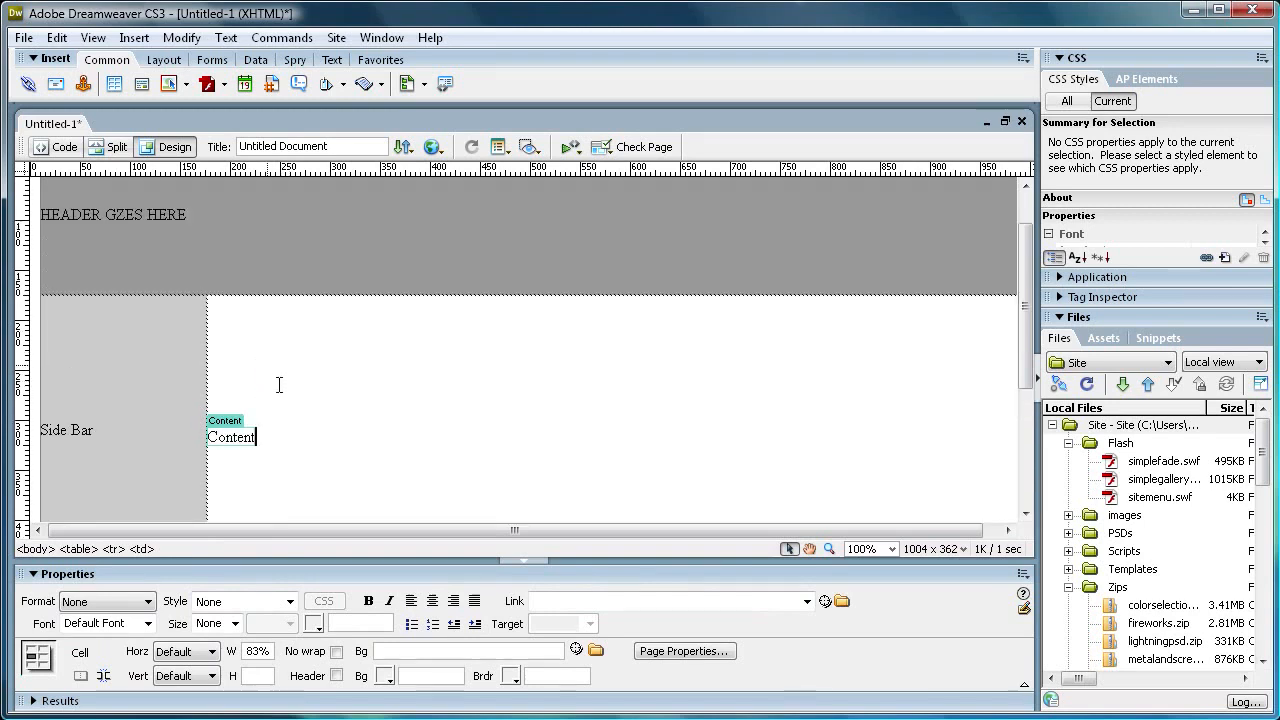
scroll(280, 383, "down", 5)
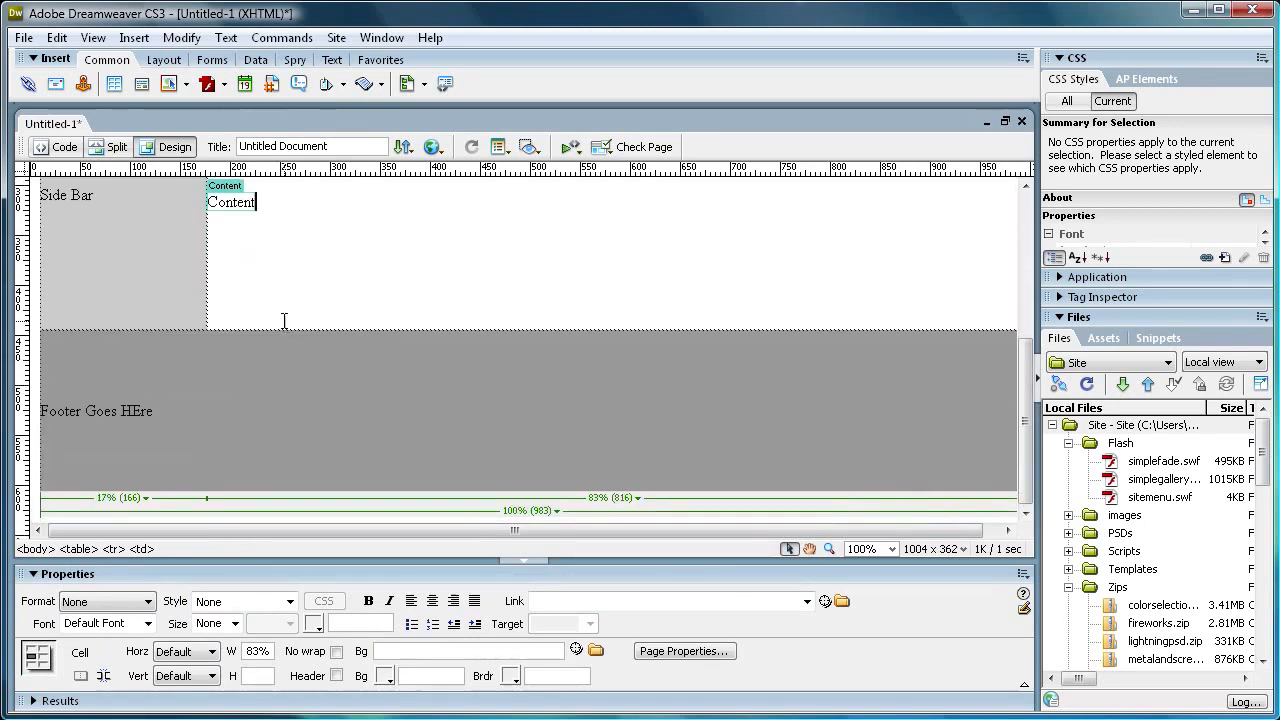
scroll(290, 293, "up", 3)
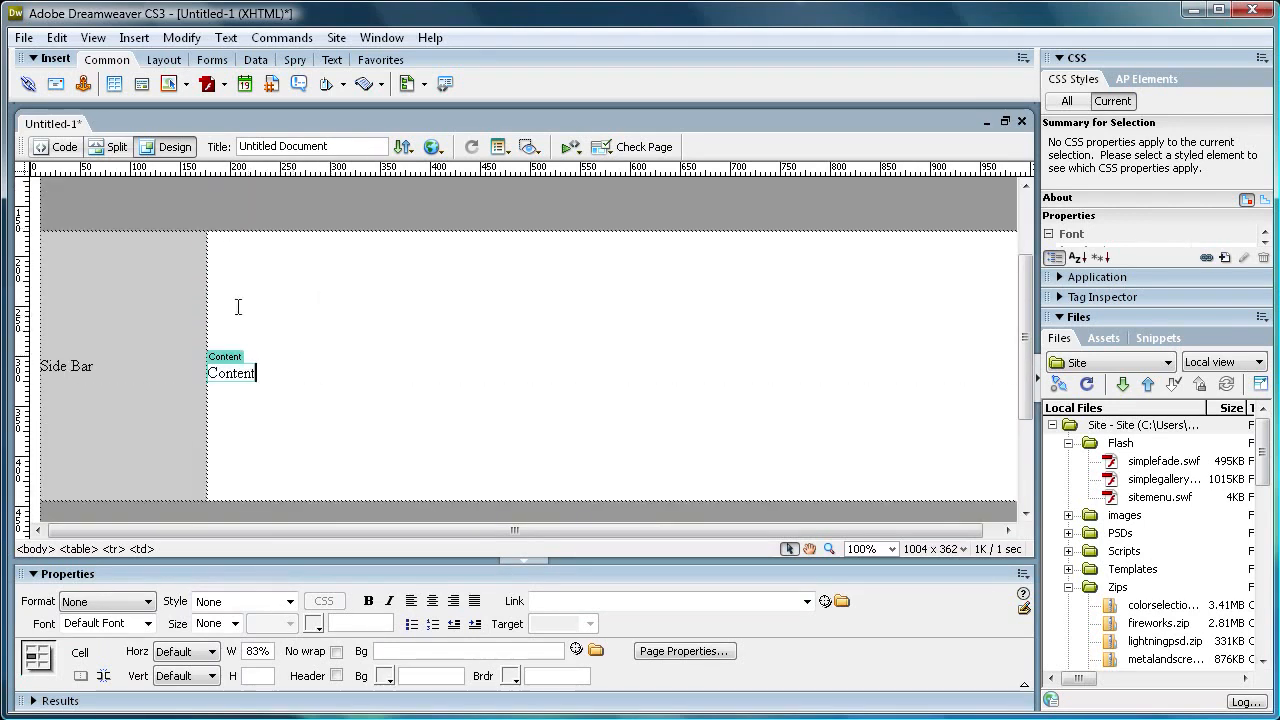
left_click(233, 357)
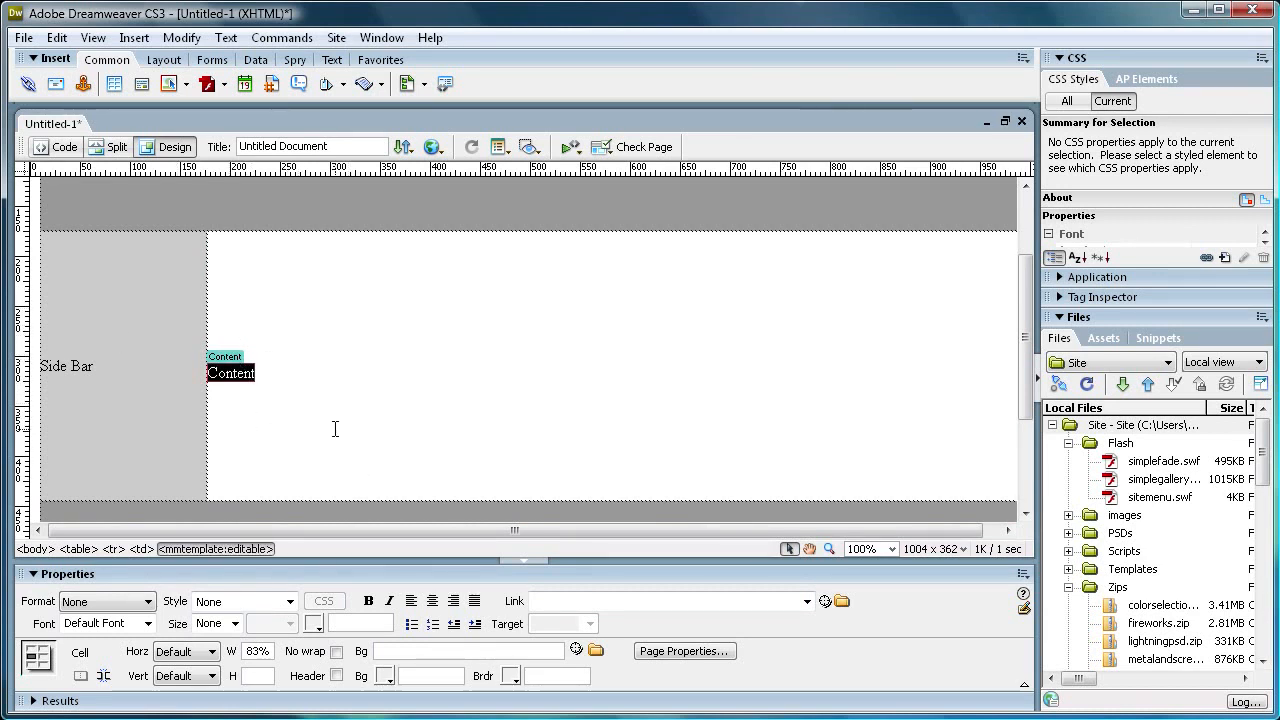
left_click(145, 405)
scroll(143, 411, "up", 3)
left_click_drag(280, 268, 73, 250)
- Correct the capitalization in the footer placeholder so it reads "Footer Goes Here"
scroll(205, 290, "down", 4)
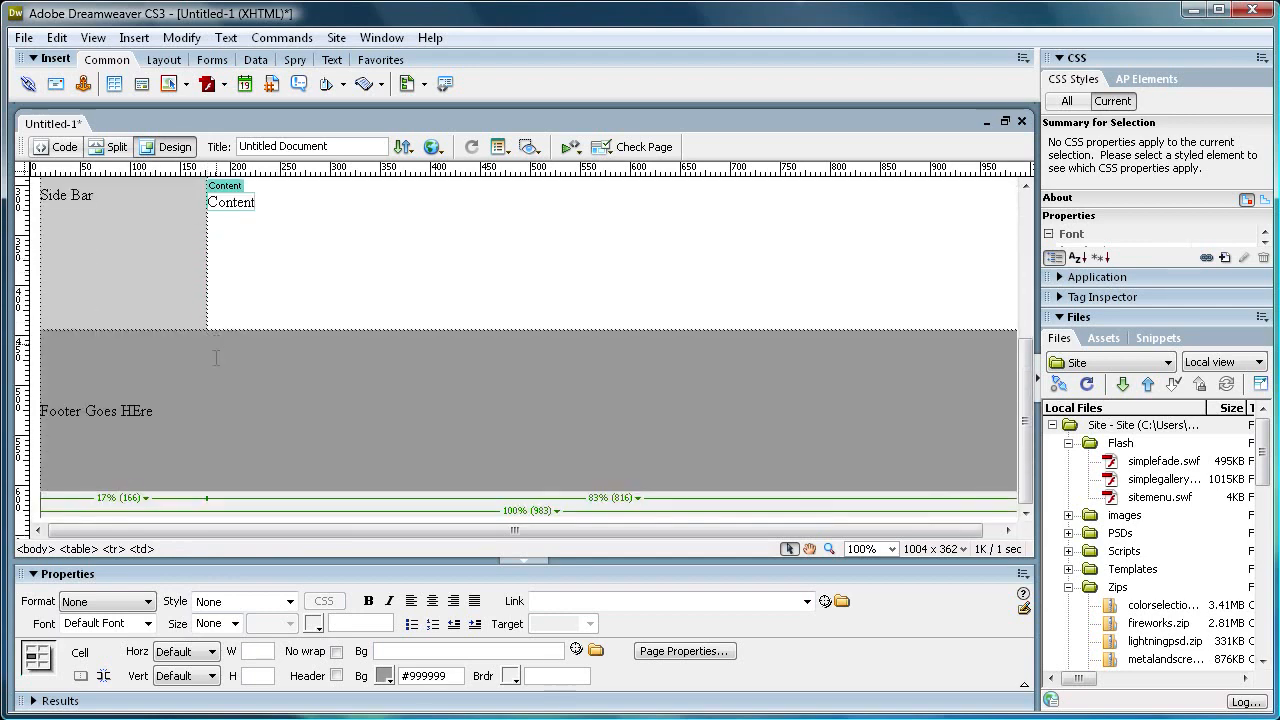
scroll(213, 389, "up", 1)
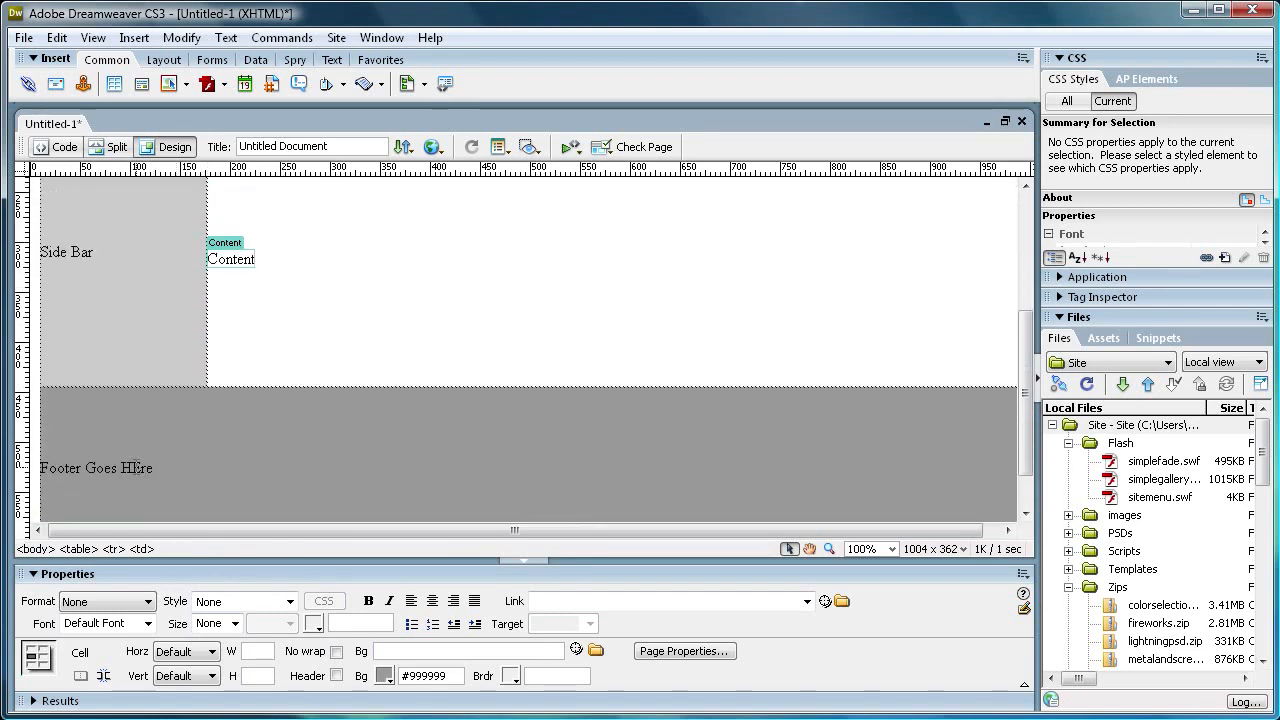
key("BackSpace")
- Inspect the Content editable region's label and the placeholder text inside it
scroll(252, 384, "up", 3)
left_click(237, 414)
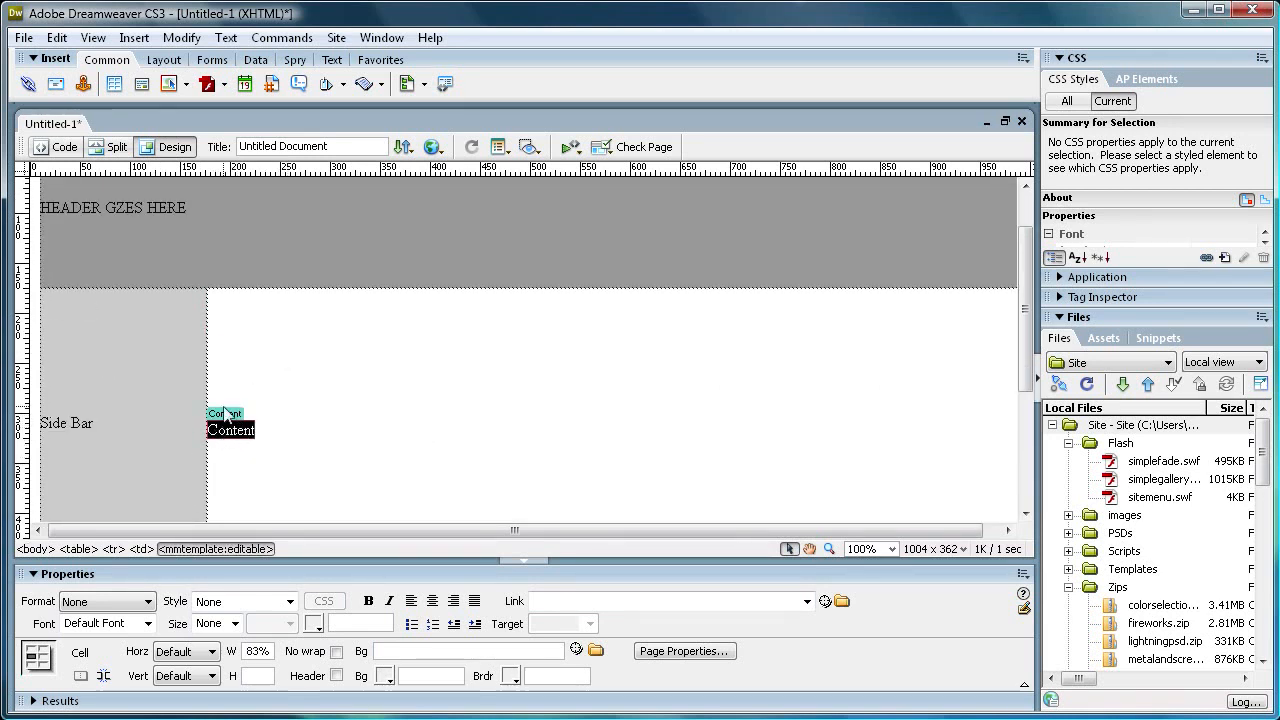
left_click(228, 432)
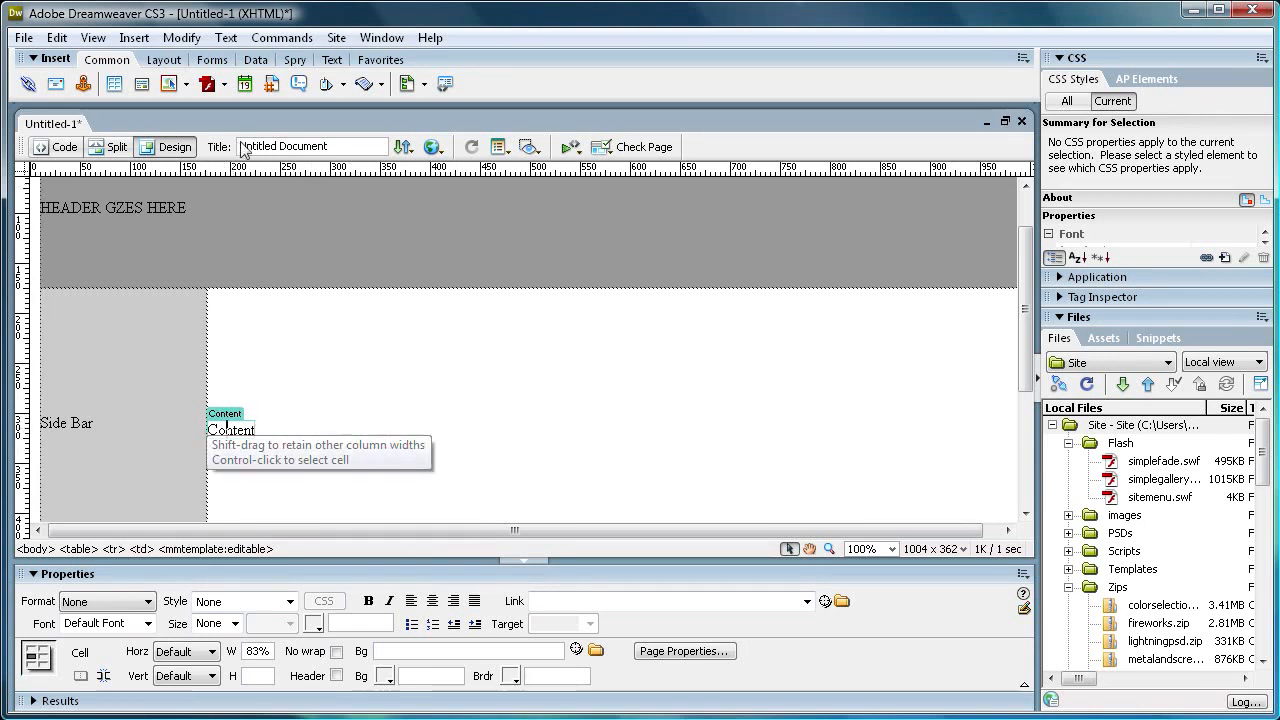
left_click(24, 40)
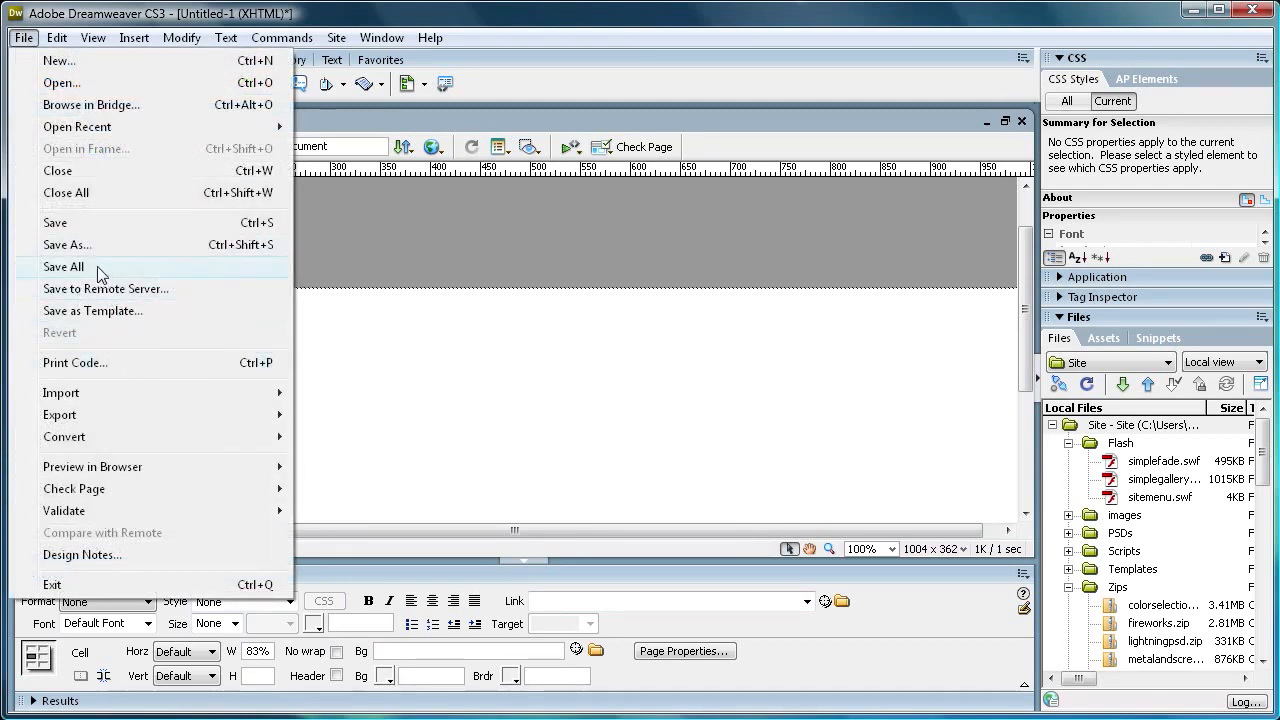
left_click(85, 242)
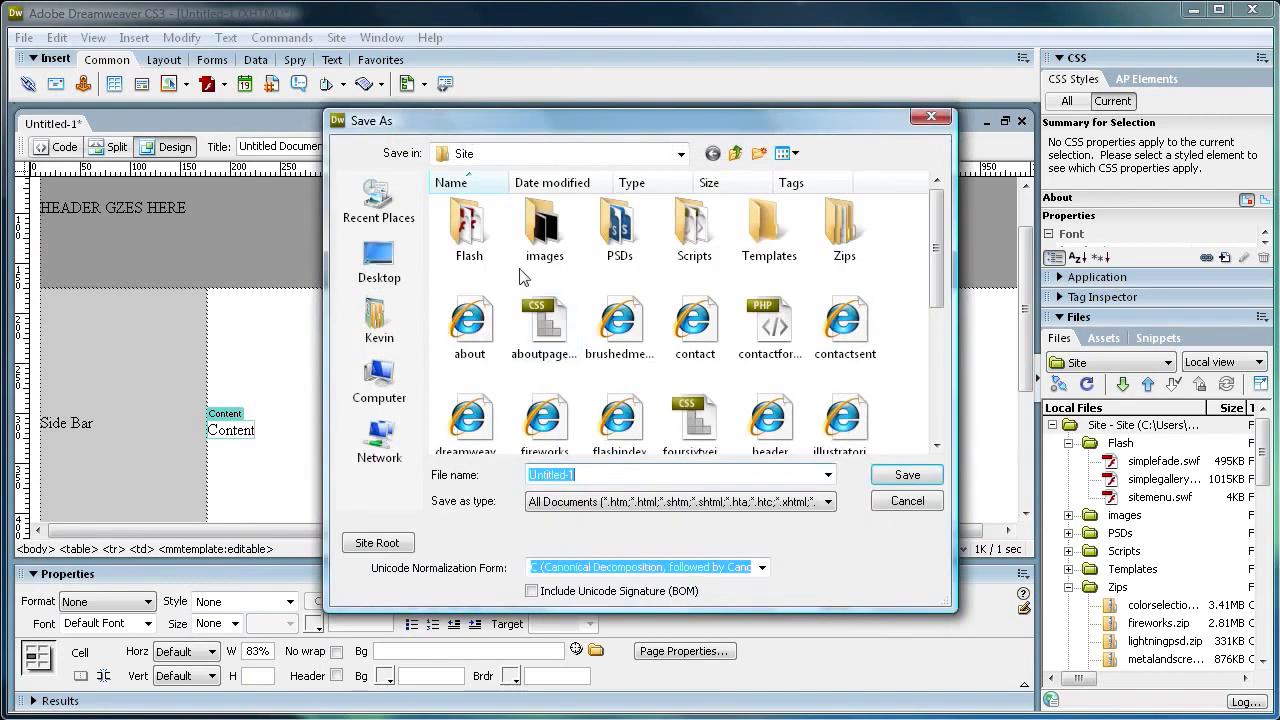
left_click(379, 262)
key("Escape")
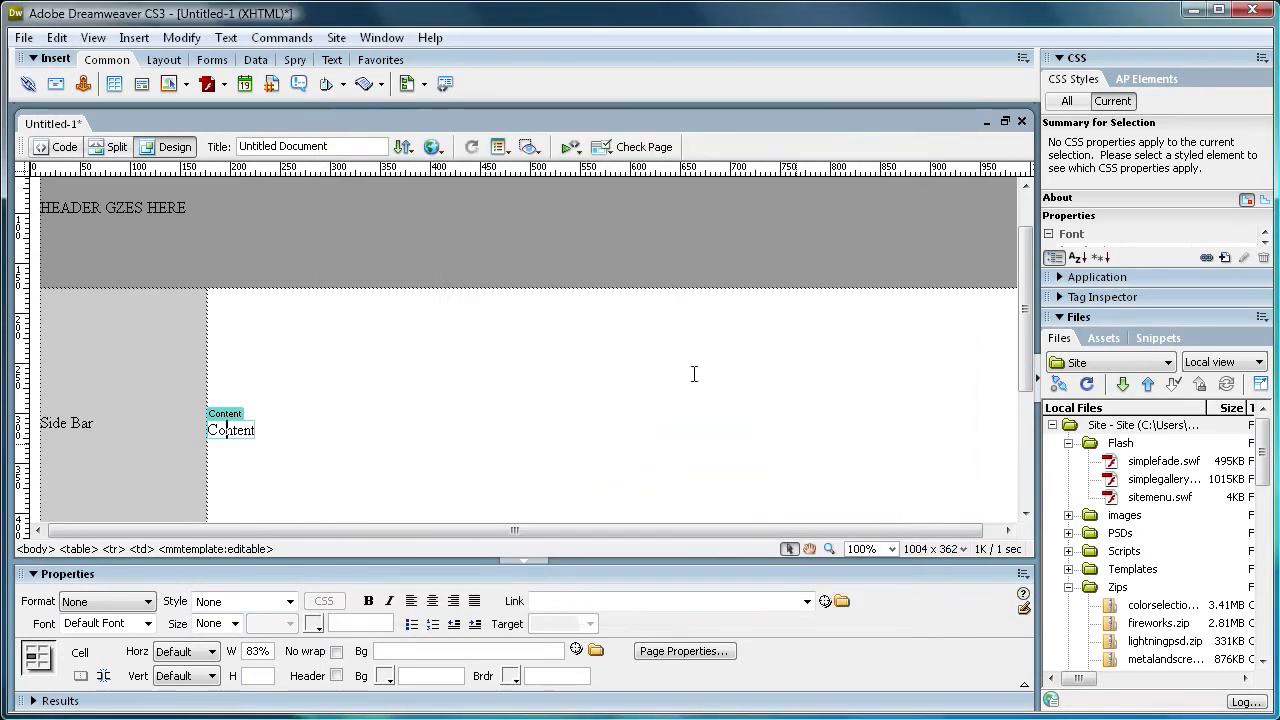
- Save the page as the template "Demo Template" in the site "Site", overwriting the existing template
left_click(23, 37)
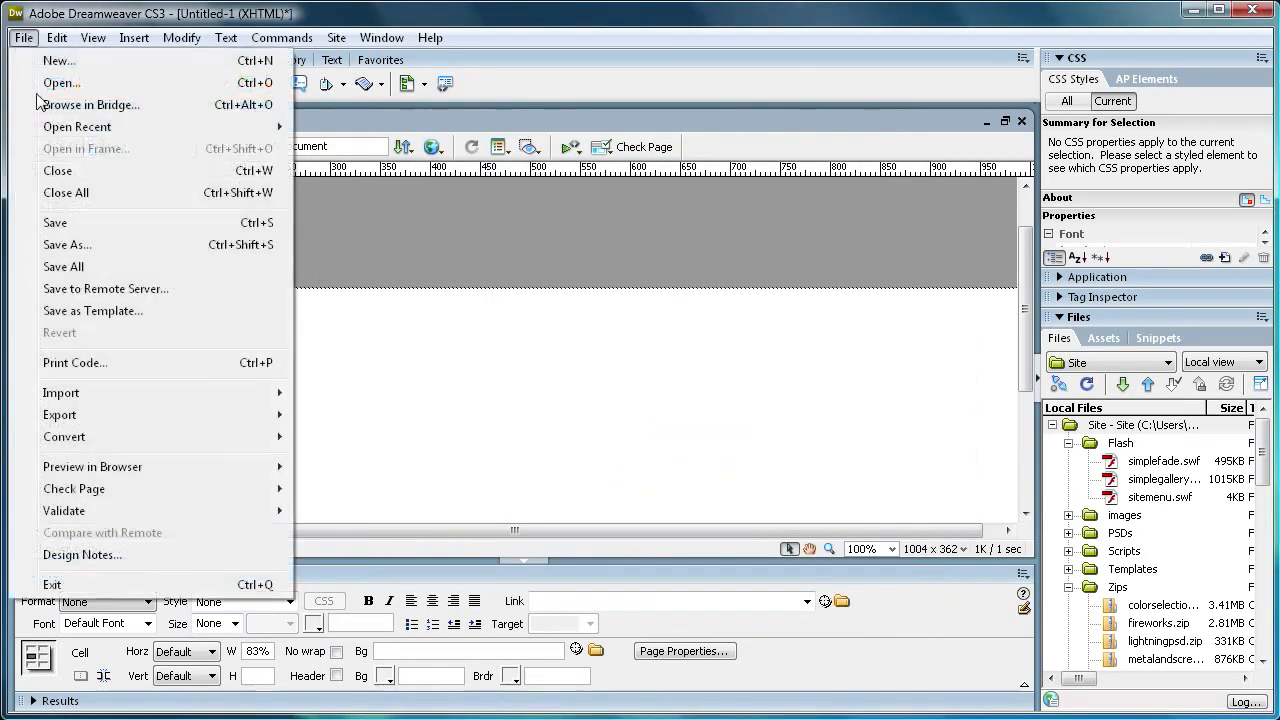
left_click(113, 311)
left_click(585, 325)
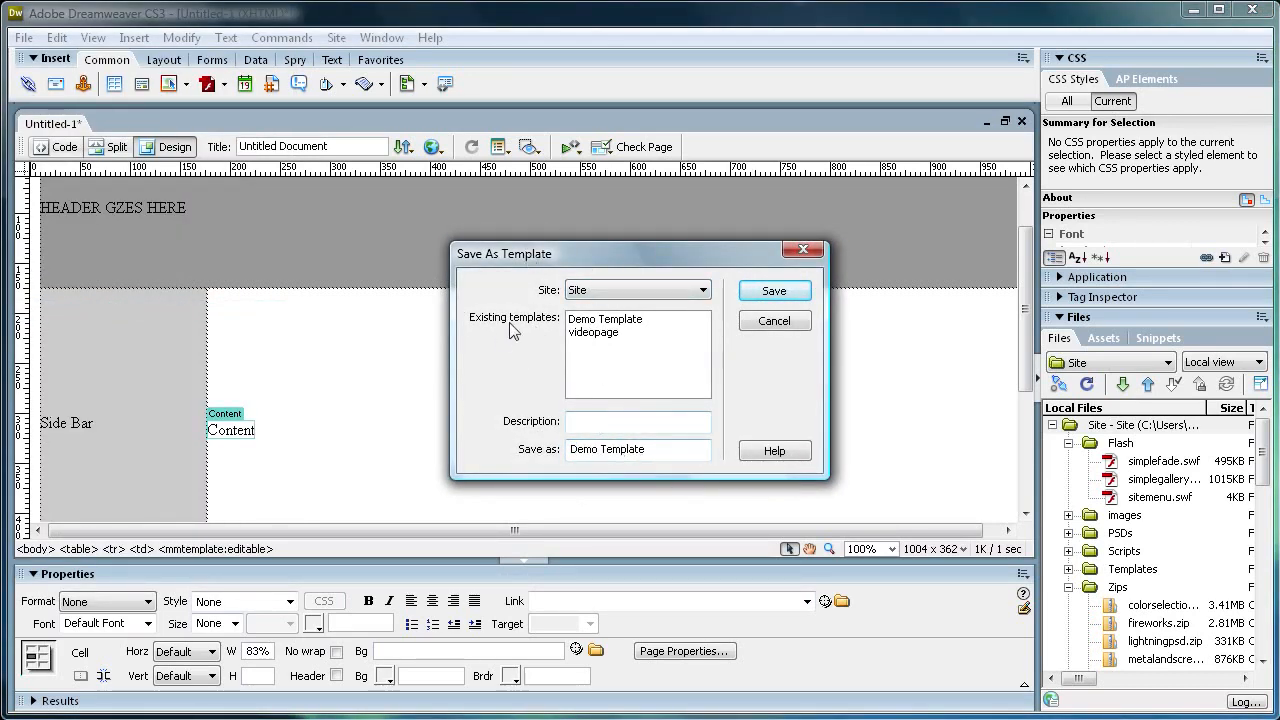
left_click(771, 292)
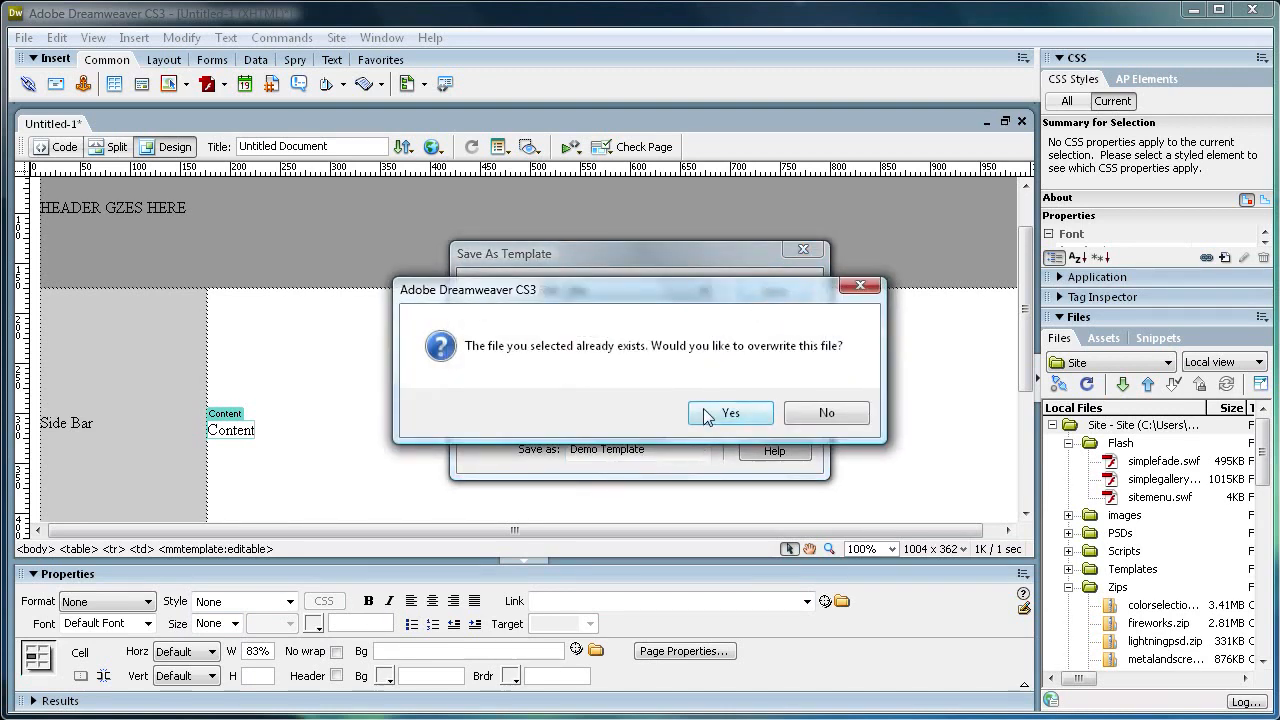
left_click(704, 412)
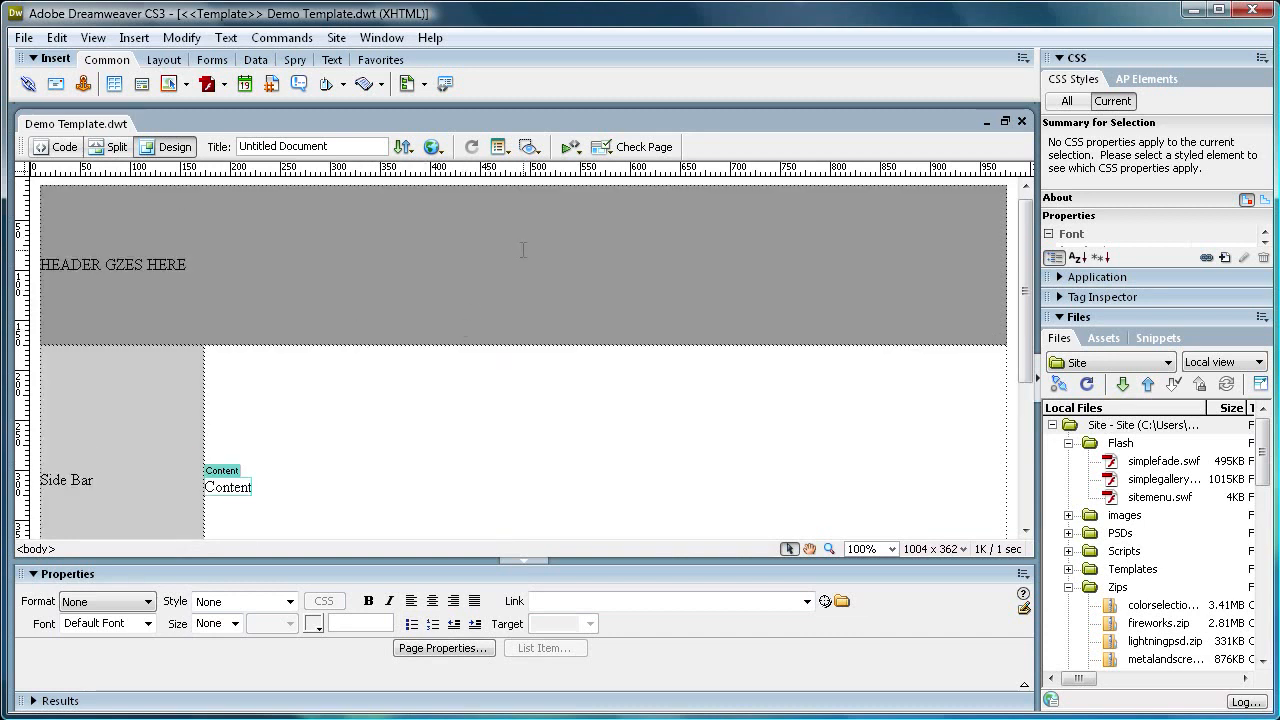
- Look over the saved template from the header down to the footer
scroll(300, 300, "down", 1)
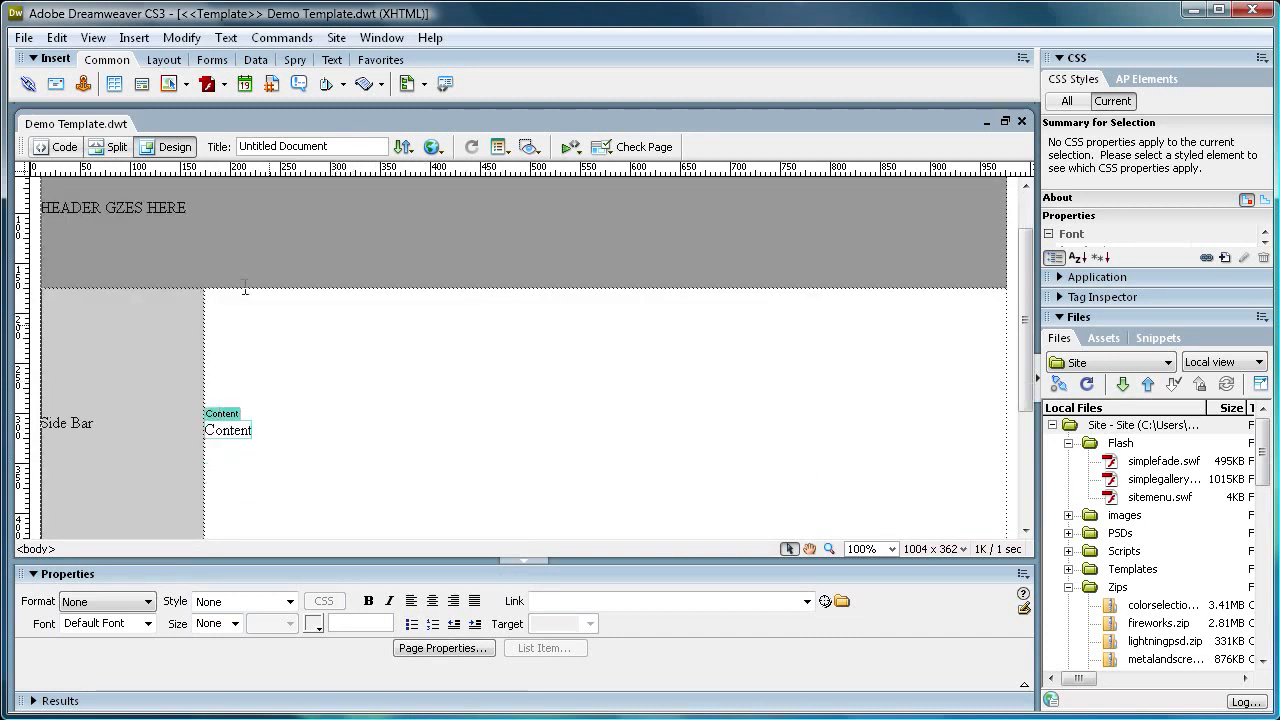
scroll(194, 291, "down", 5)
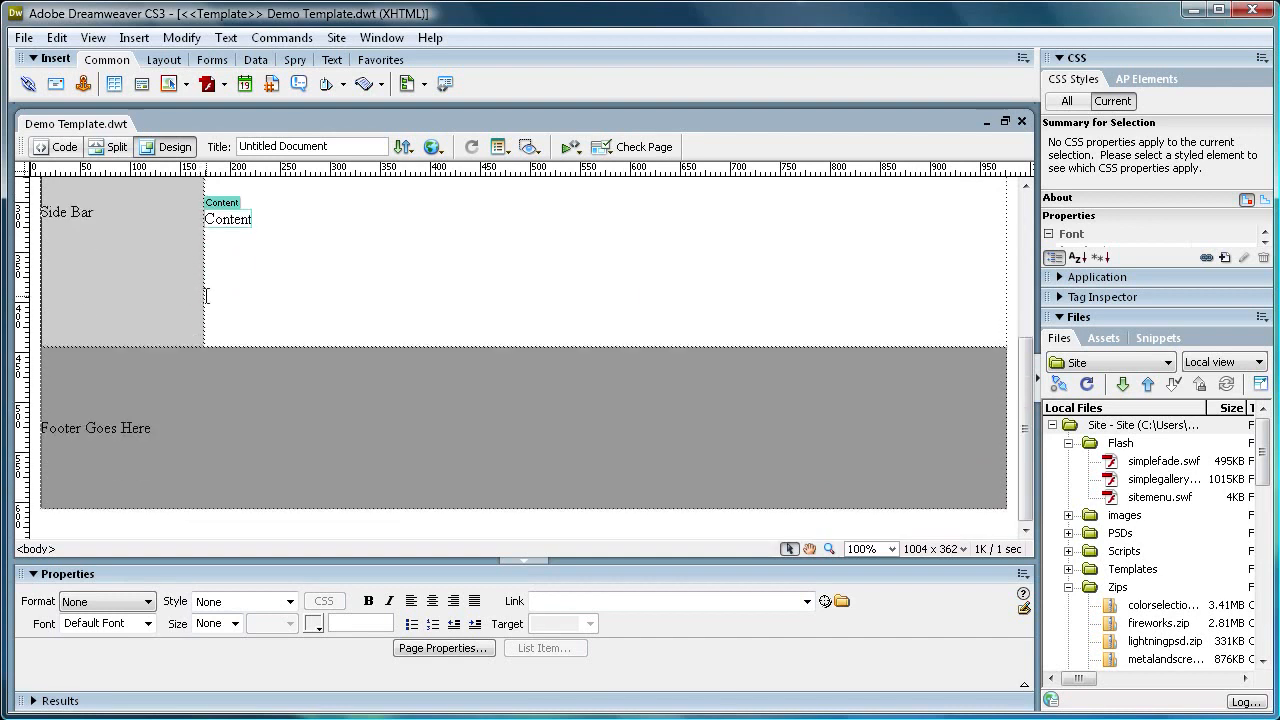
scroll(206, 296, "up", 3)
scroll(206, 296, "up", 3)
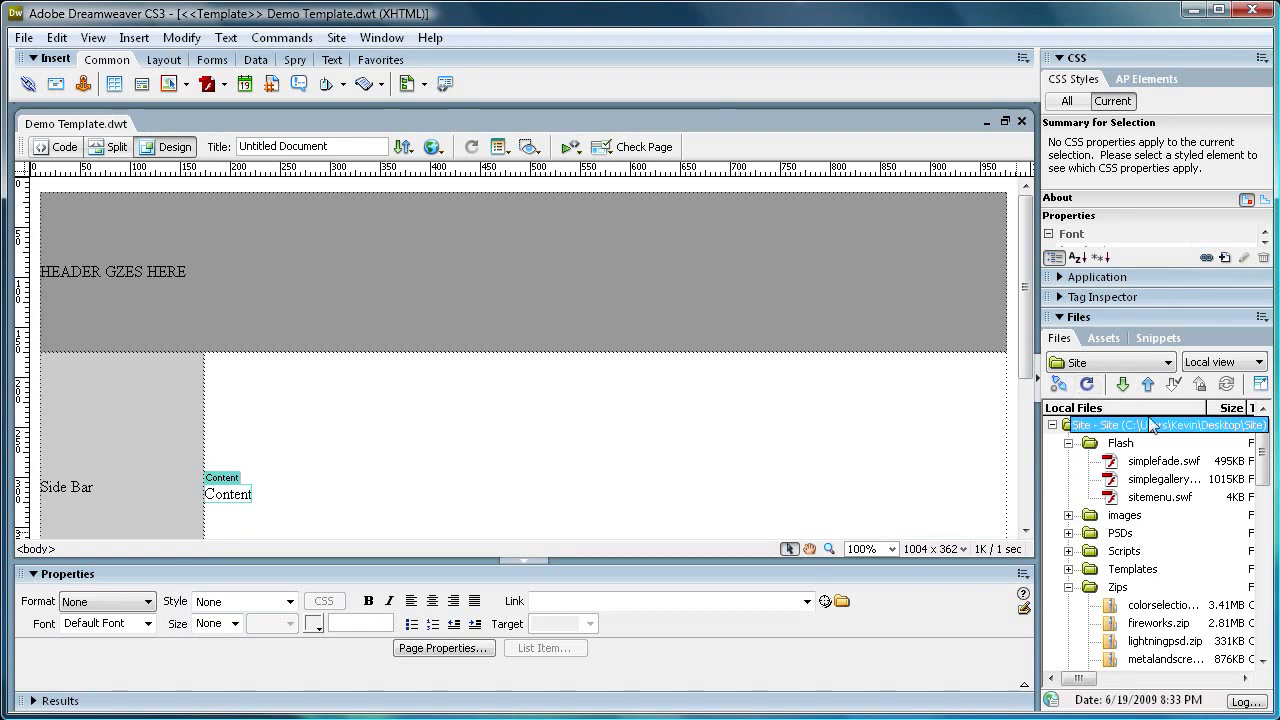
- Review the available drives and sites for the file listing, keeping "Site" selected
left_click(1168, 366)
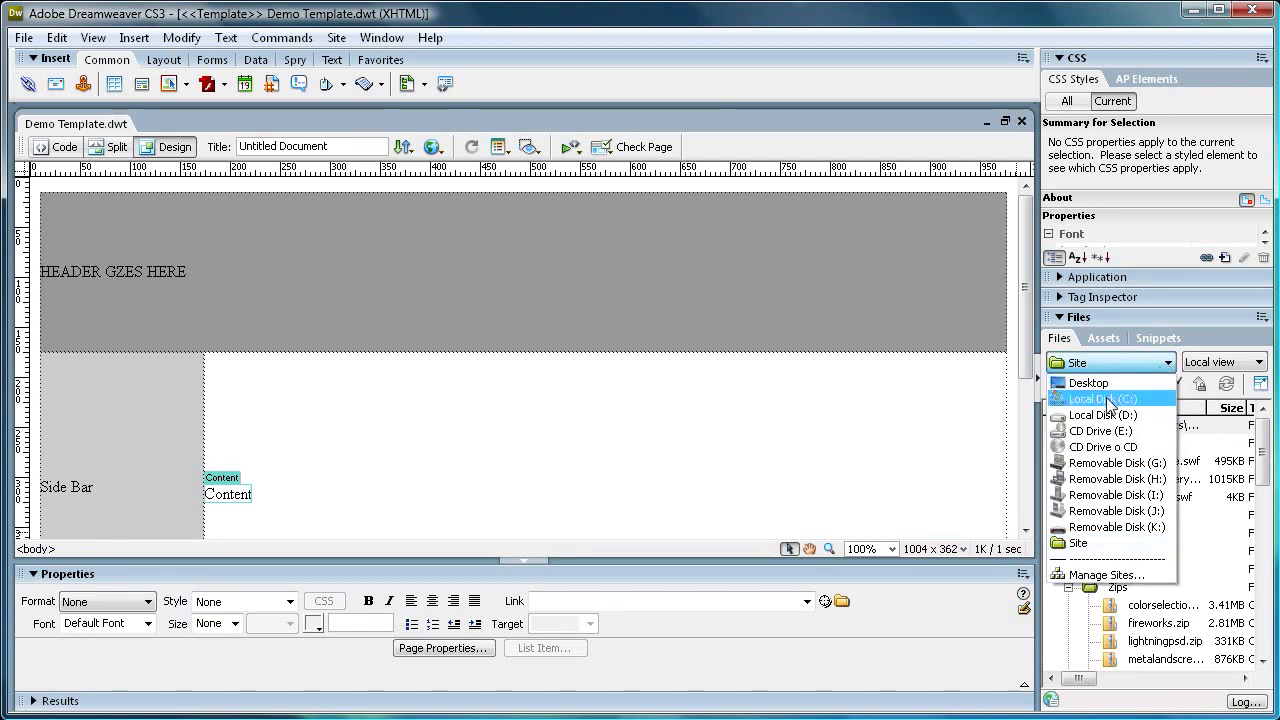
left_click(1095, 543)
left_click_drag(1260, 440, 1248, 410)
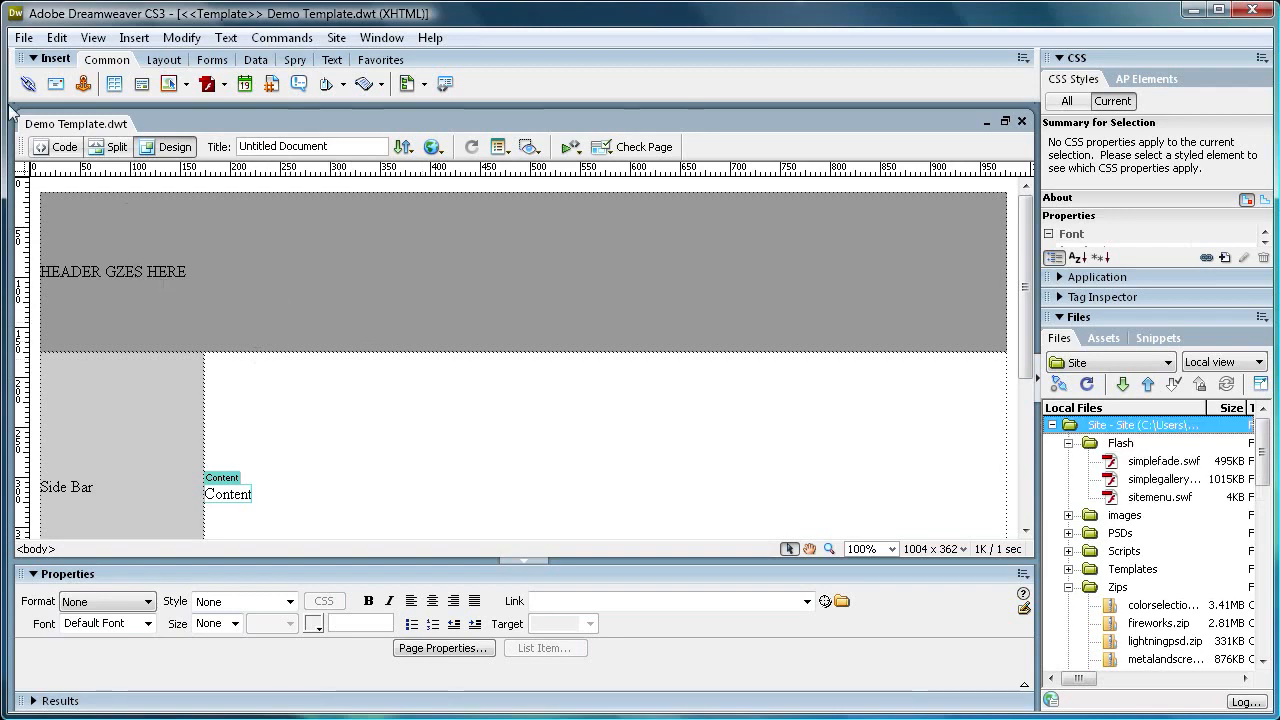
- Create a new page from the site's "Demo Template", with updating on template changes enabled
left_click(23, 37)
left_click(40, 57)
left_click_drag(499, 261, 213, 146)
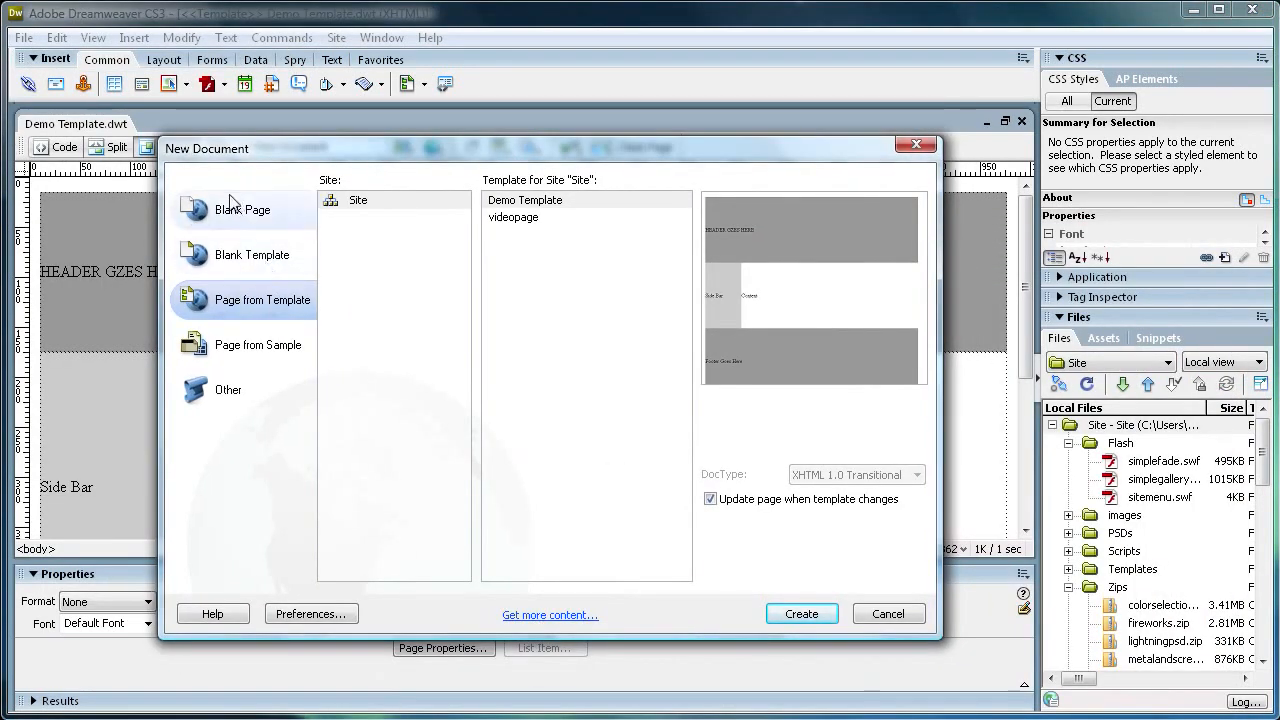
left_click(255, 214)
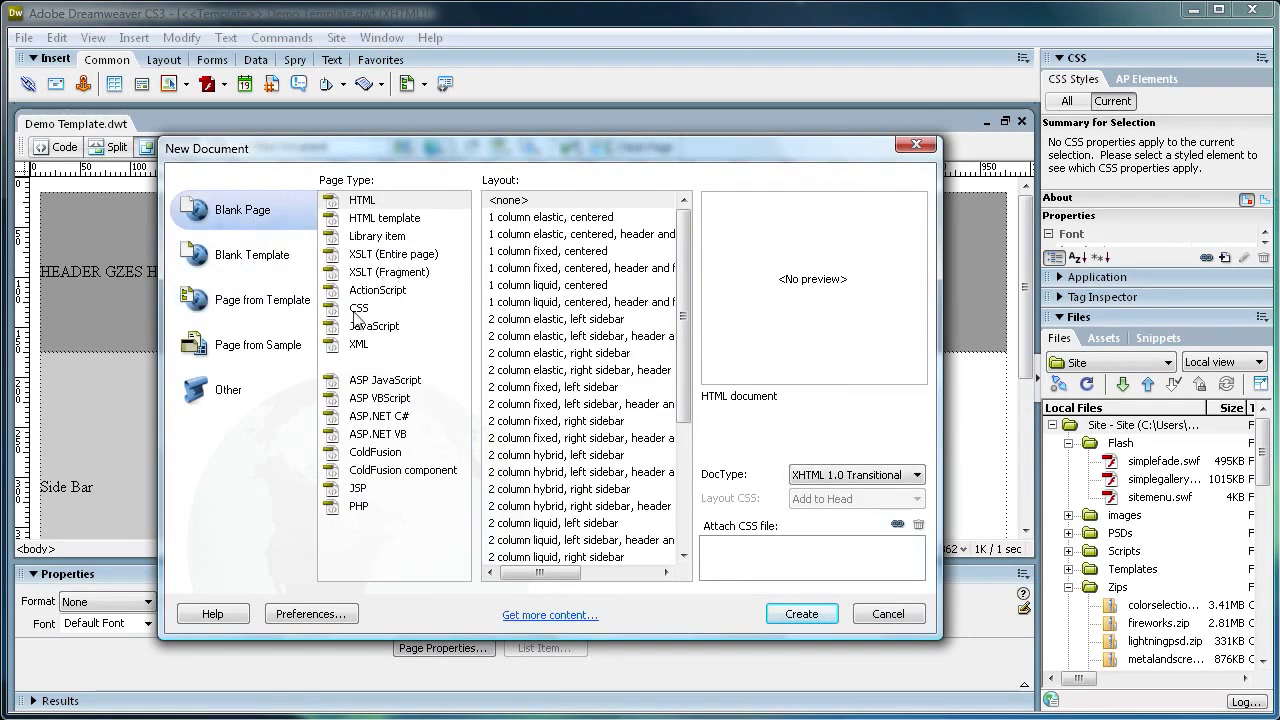
left_click(229, 309)
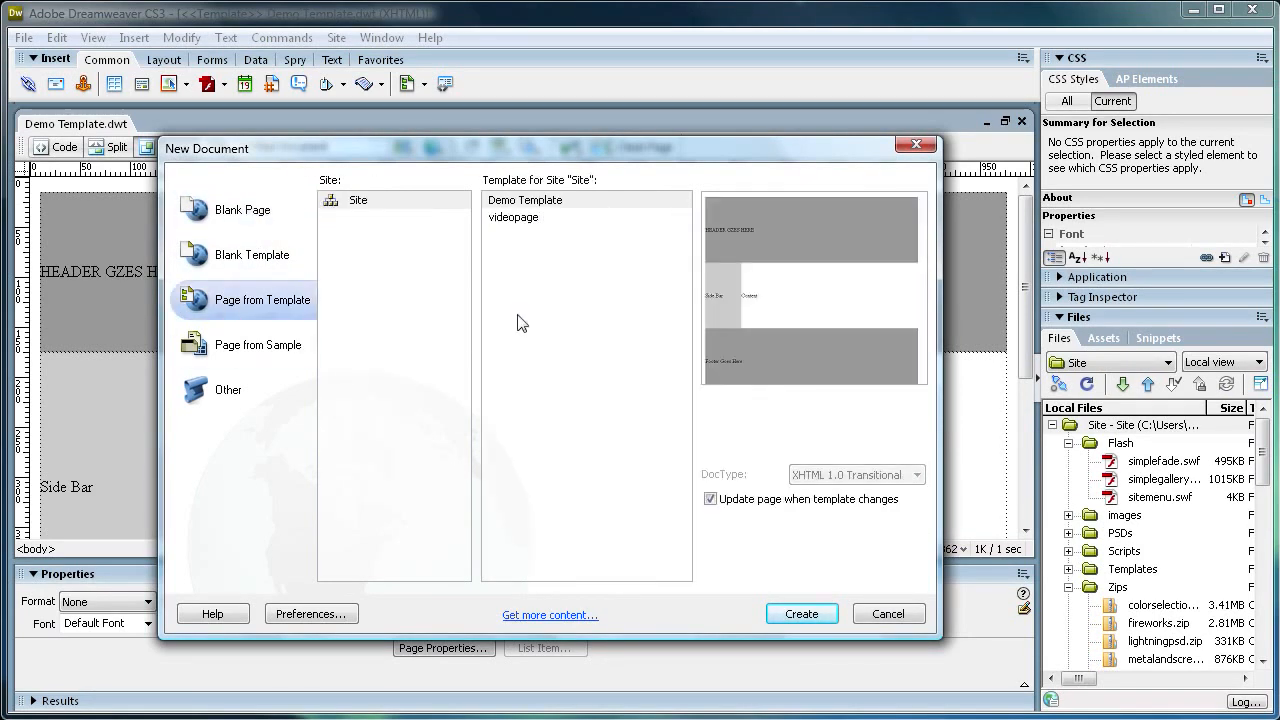
left_click(506, 203)
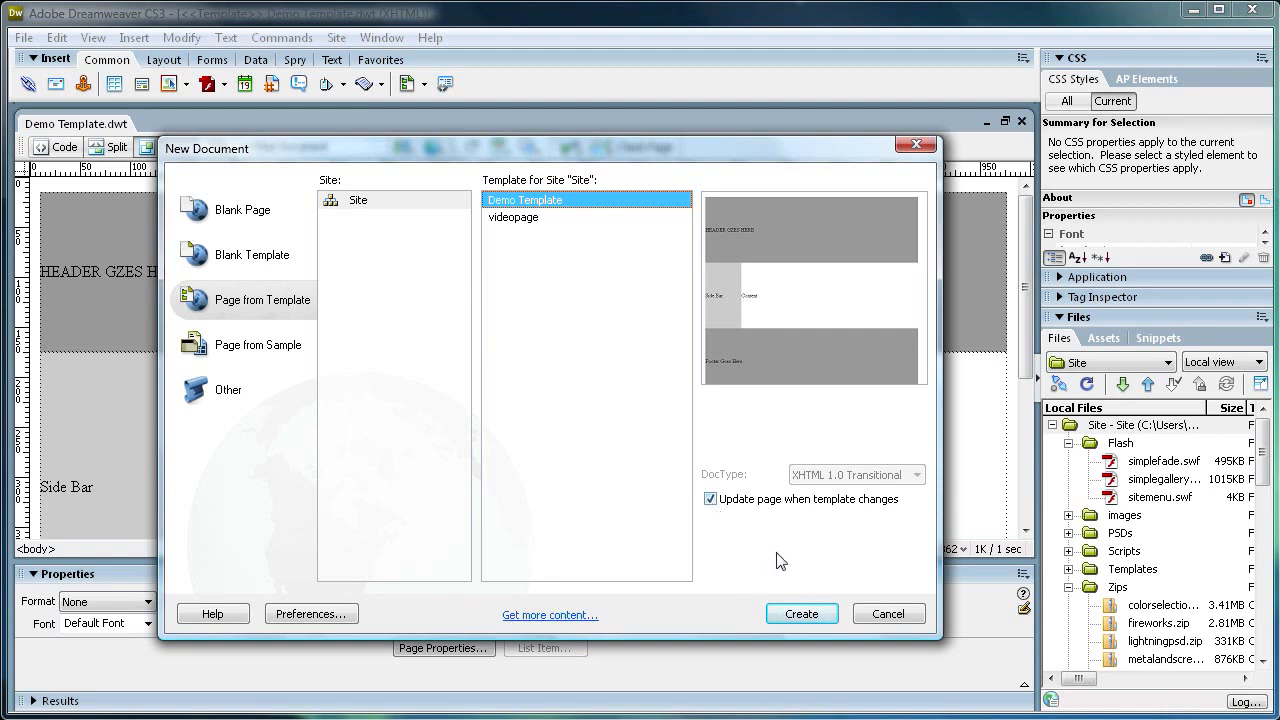
mouse_move(550, 125)
left_mouse_down()
mouse_move(523, 129)
mouse_move(538, 106)
left_mouse_up()
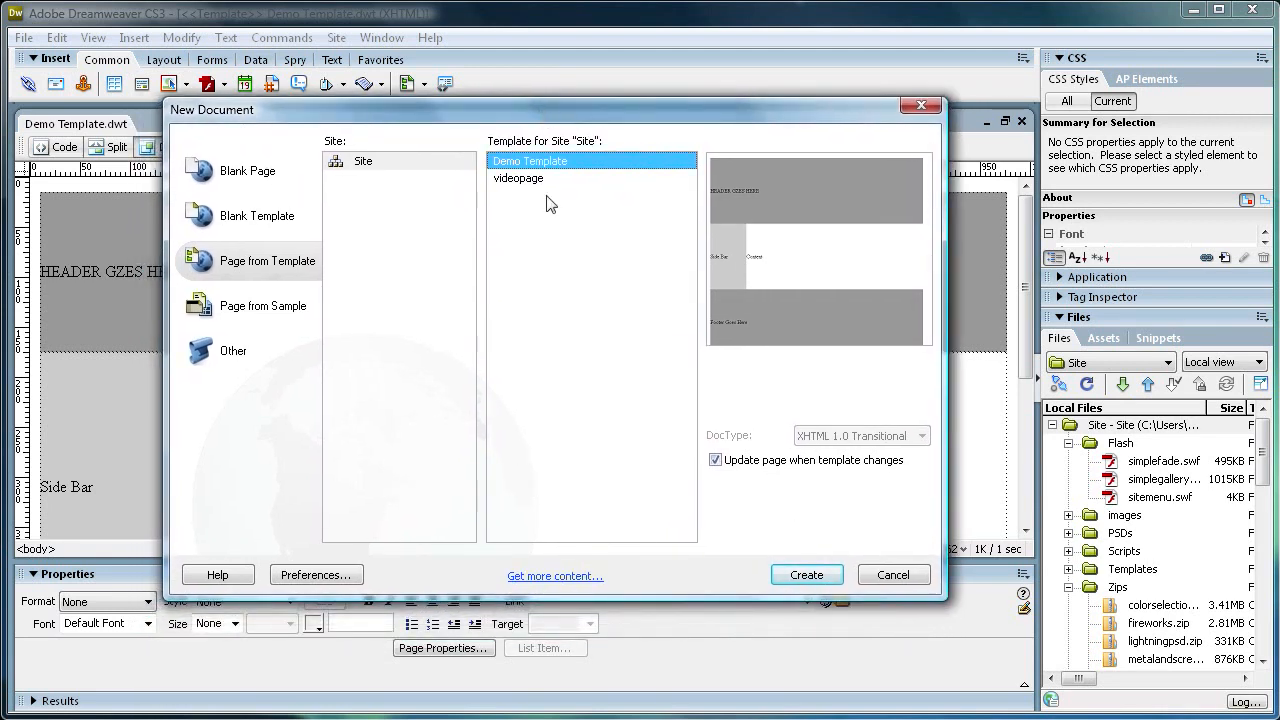
left_click(806, 575)
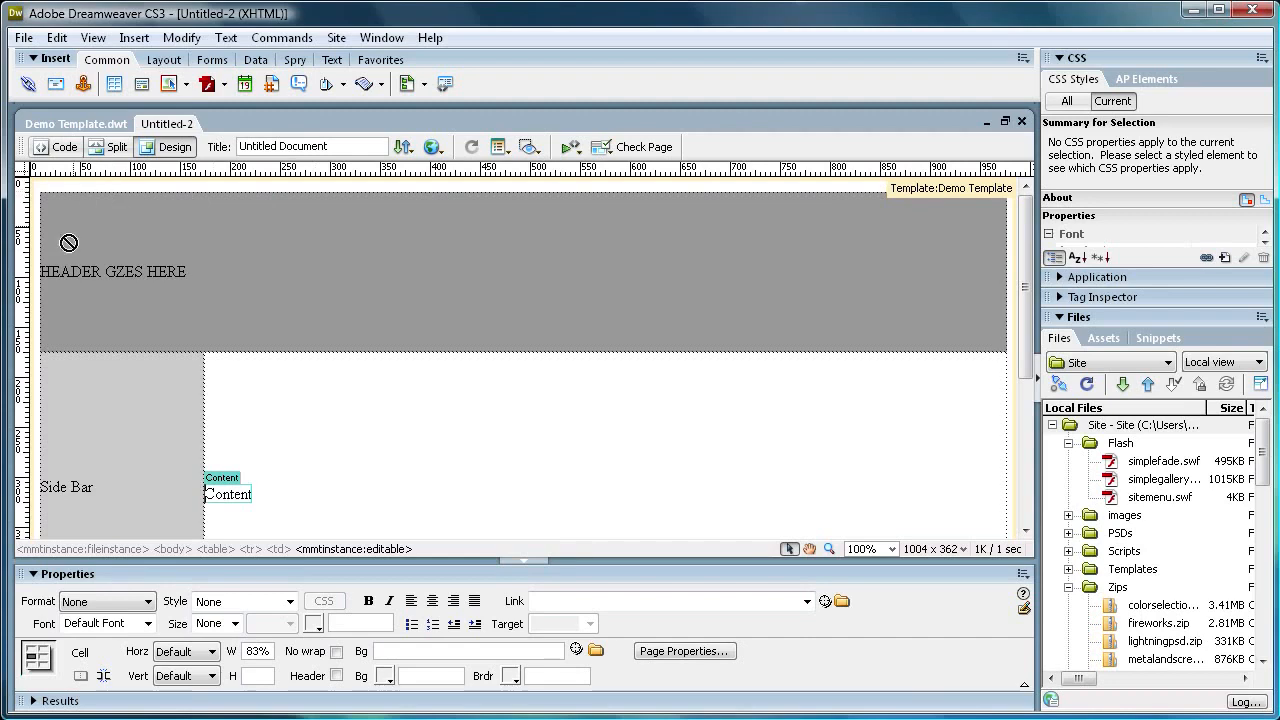
- Look over the new page from header to footer and select the text in its editable Content region
scroll(245, 473, "down", 5)
scroll(672, 521, "up", 5)
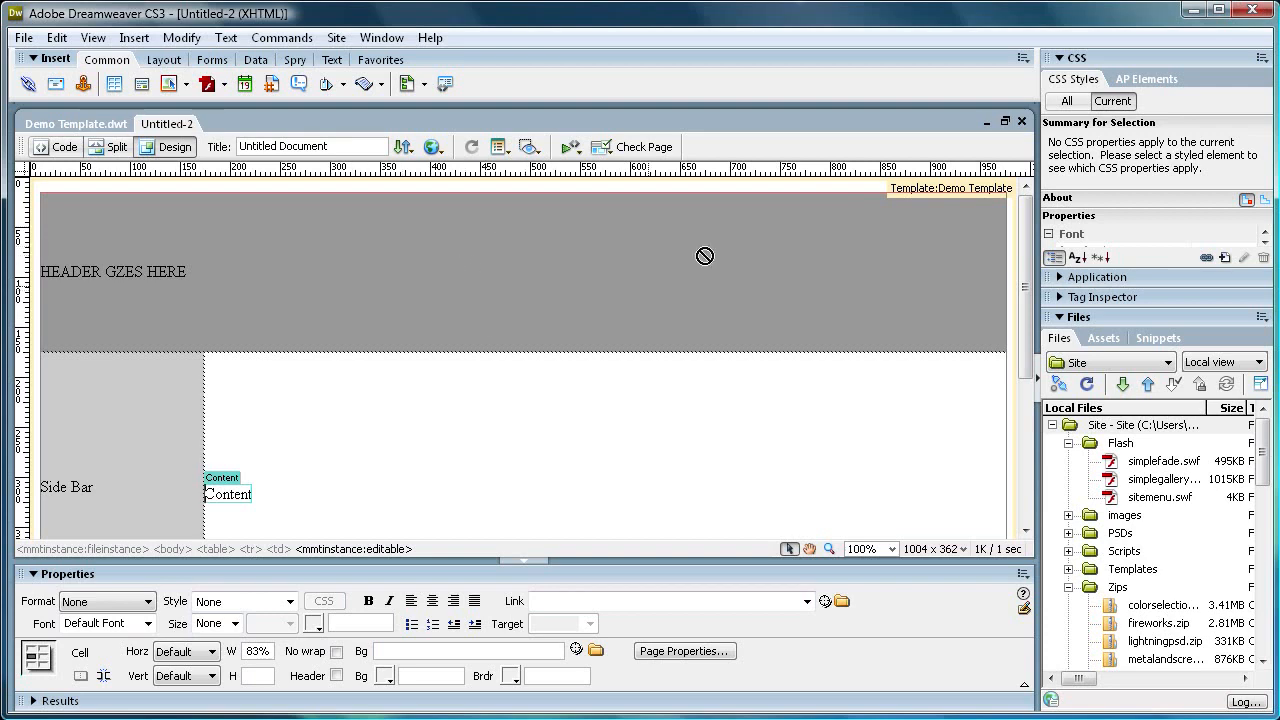
scroll(686, 294, "down", 3)
scroll(571, 294, "up", 2)
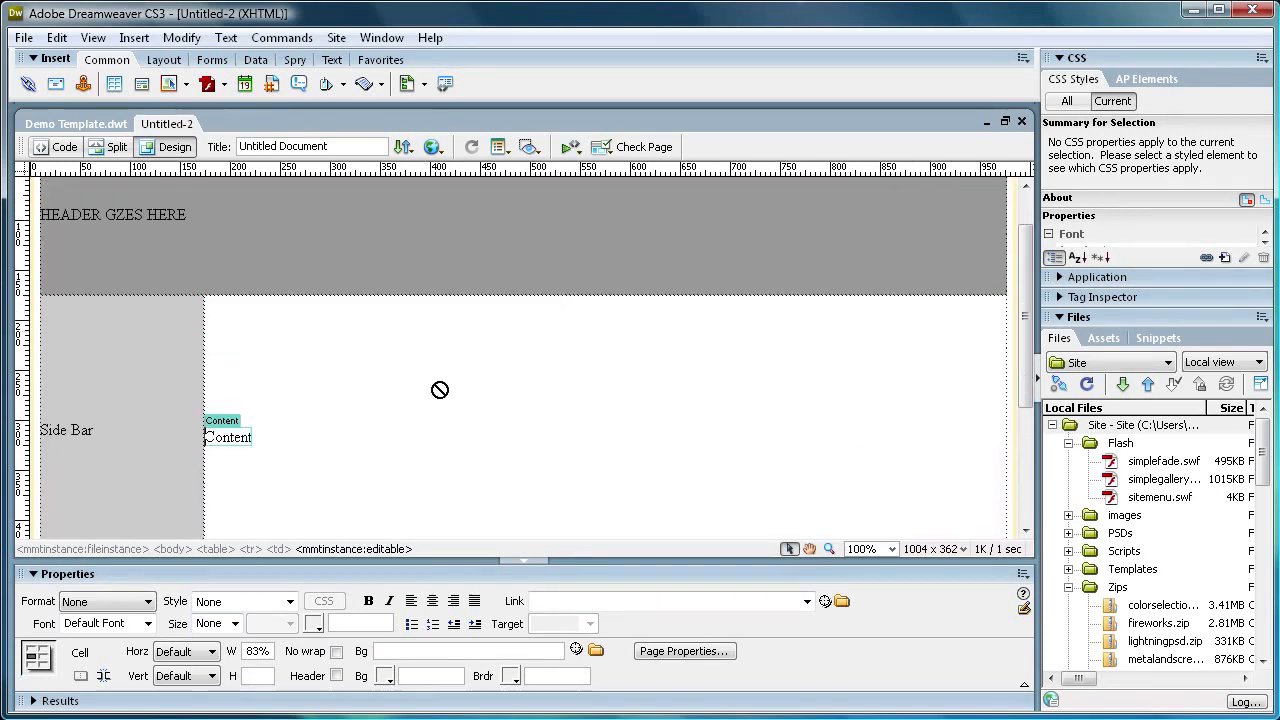
scroll(414, 400, "up", 1)
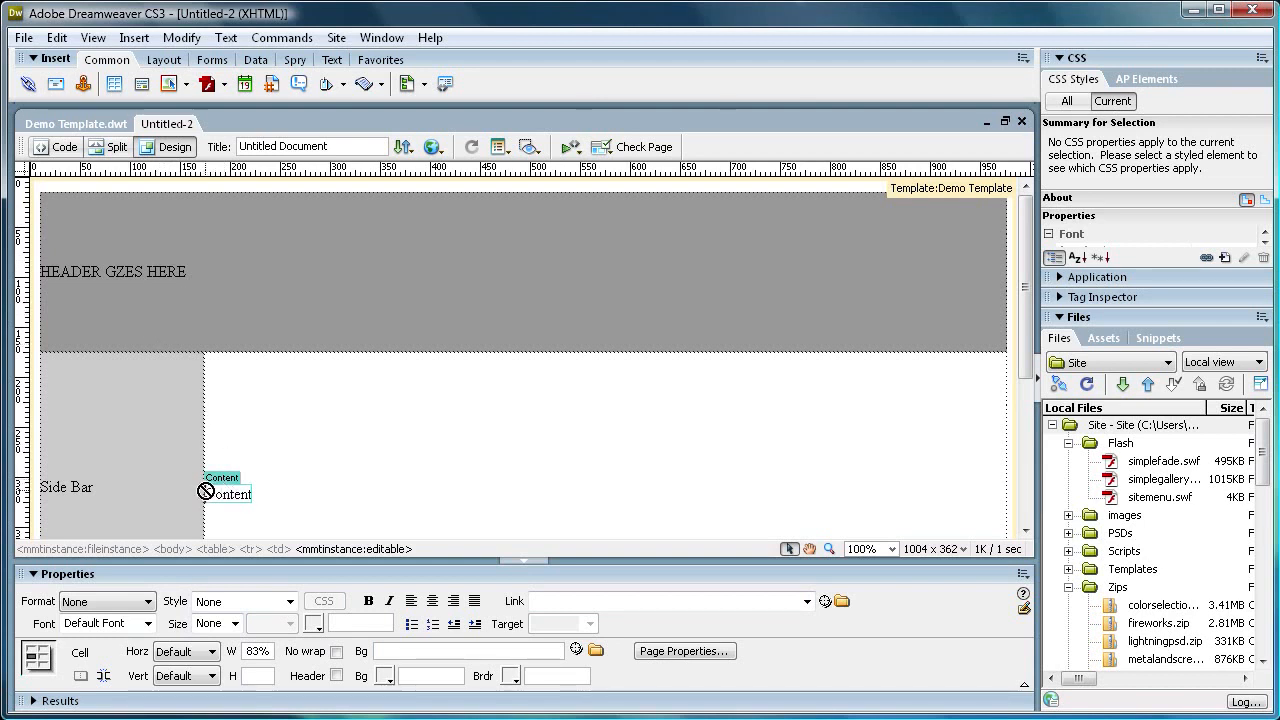
left_click_drag(219, 493, 259, 490)
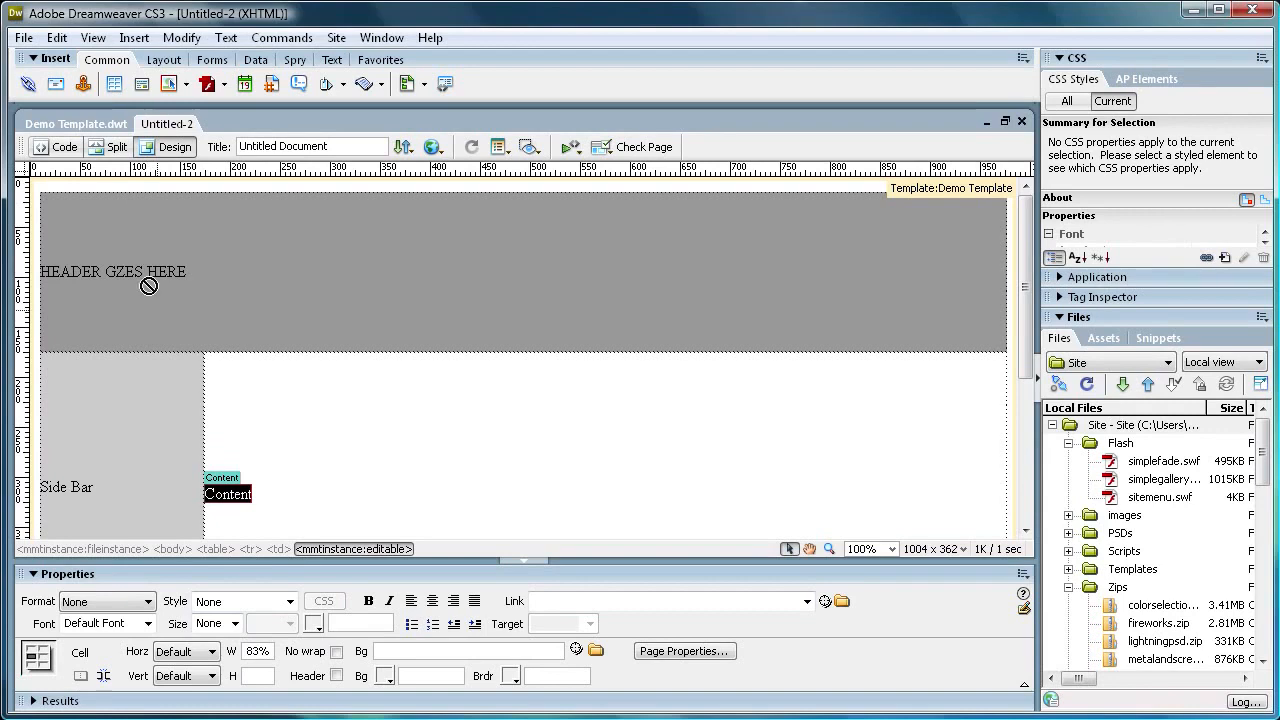
- Examine the page's source code for locked template markup and the editable Content text, and return to Design view
left_click(55, 148)
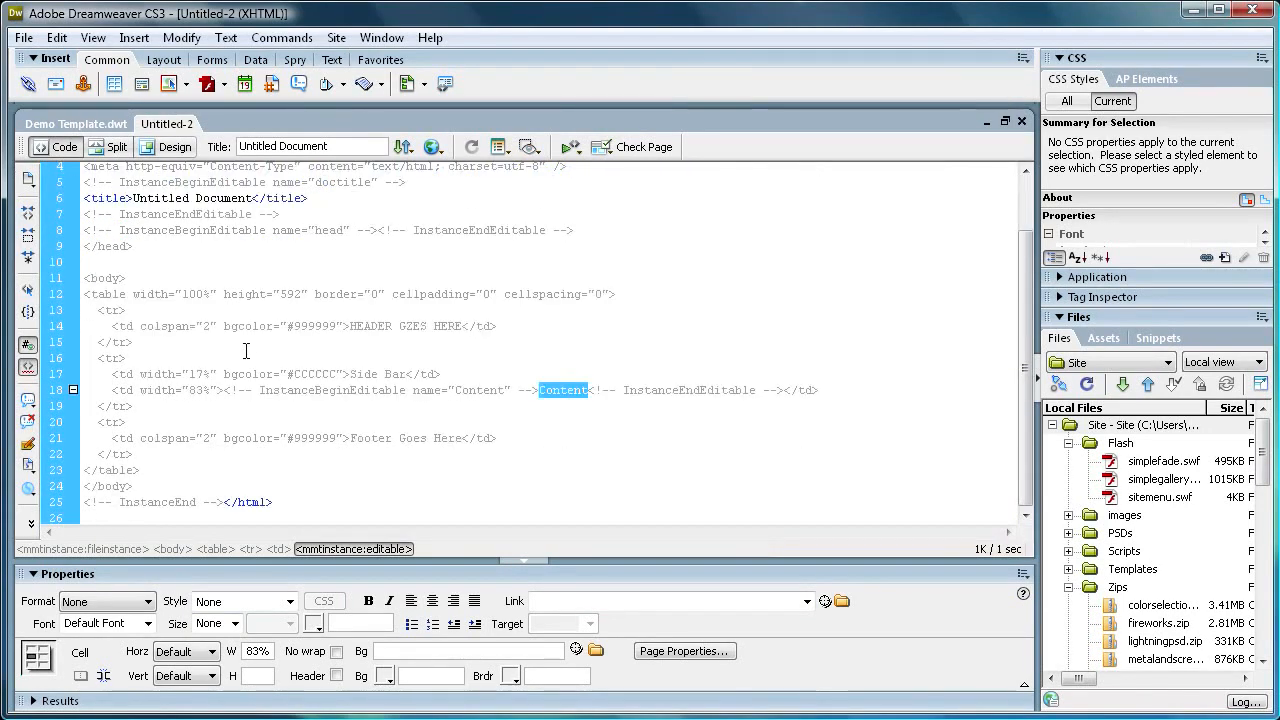
left_click_drag(217, 375, 142, 297)
left_click(195, 359)
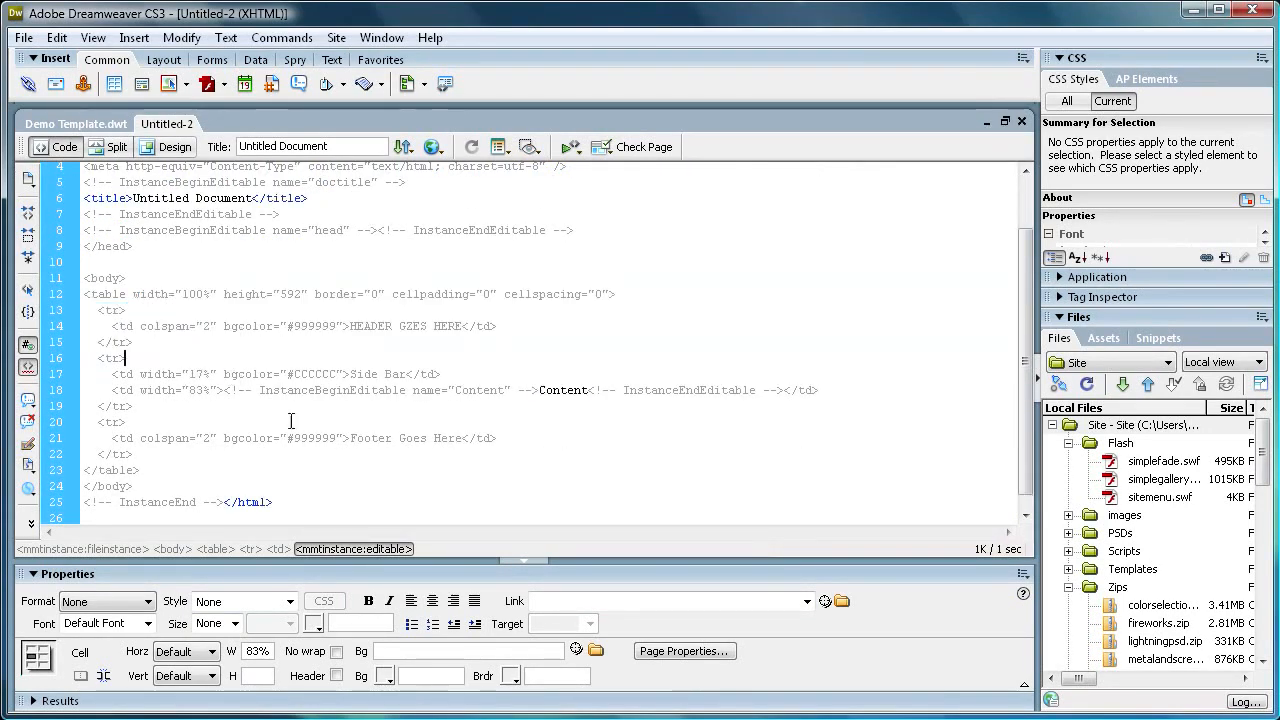
scroll(228, 295, "up", 1)
left_click_drag(95, 247, 224, 259)
left_click(224, 260)
scroll(184, 240, "up", 1)
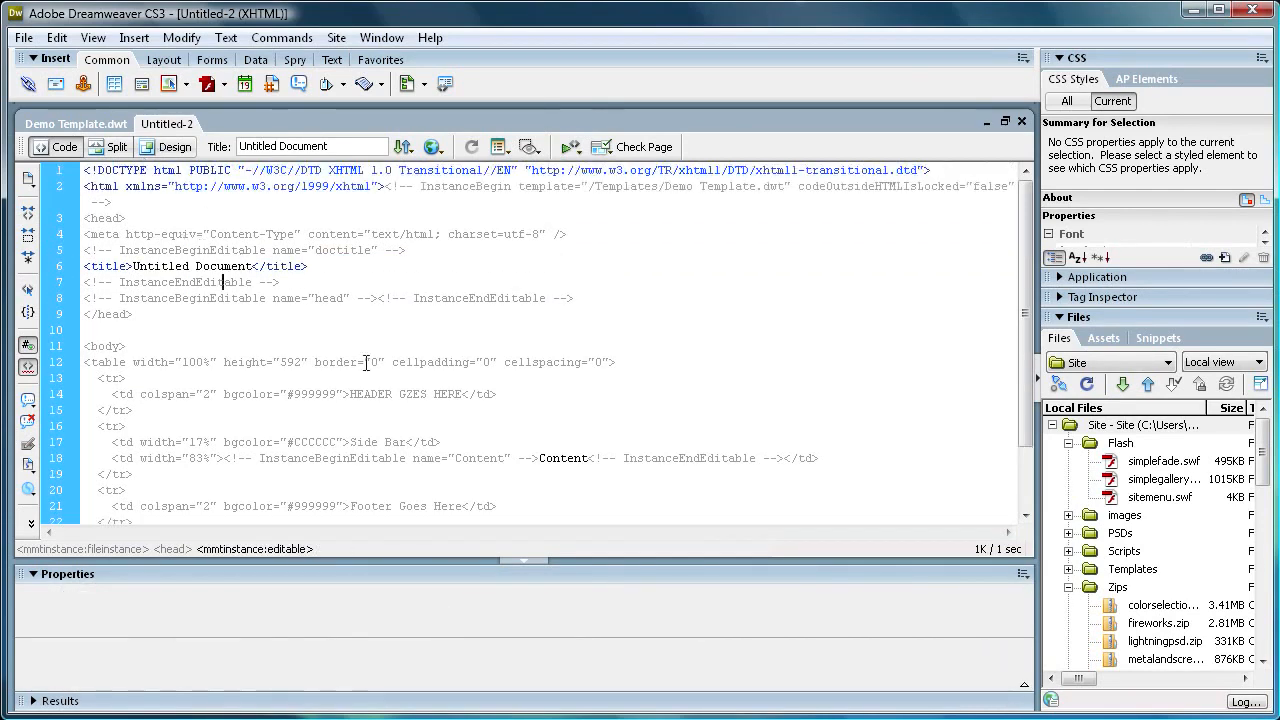
scroll(400, 363, "down", 2)
left_click_drag(540, 371, 588, 374)
left_click(150, 147)
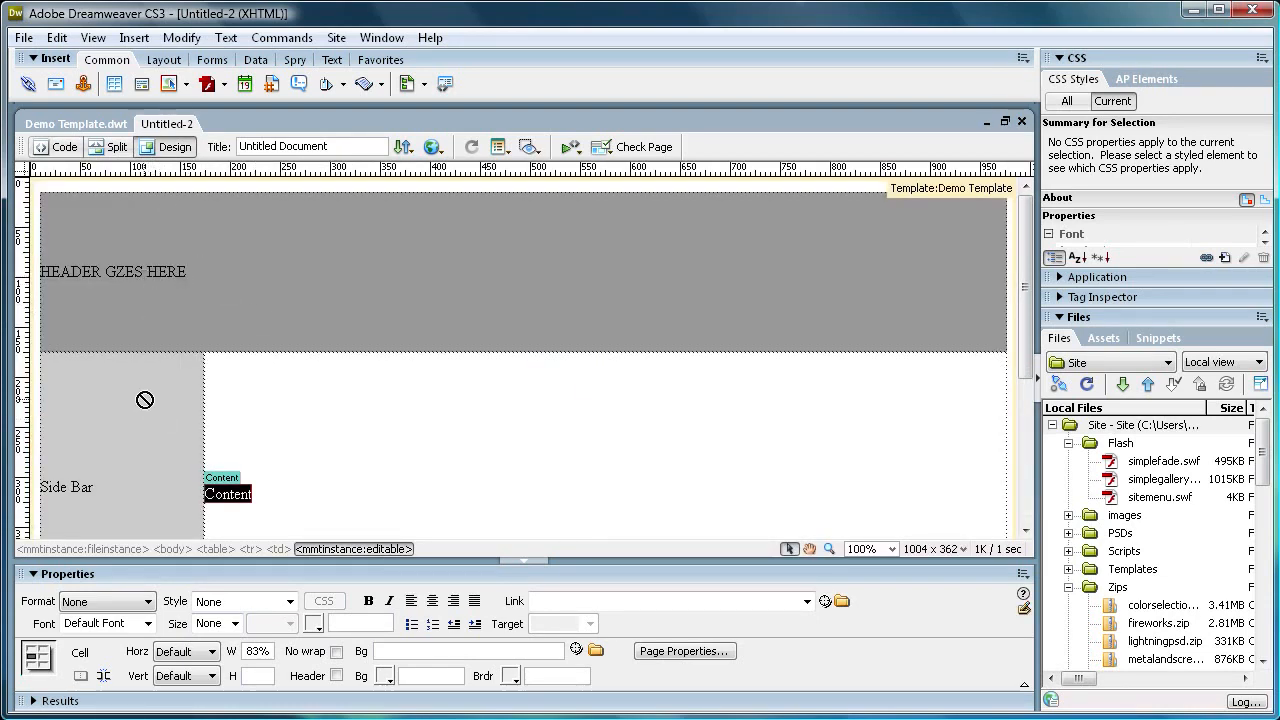
- Replace the placeholder text in the editable Content region with "Content Goes Here"
scroll(145, 400, "down", 5)
scroll(145, 400, "up", 1)
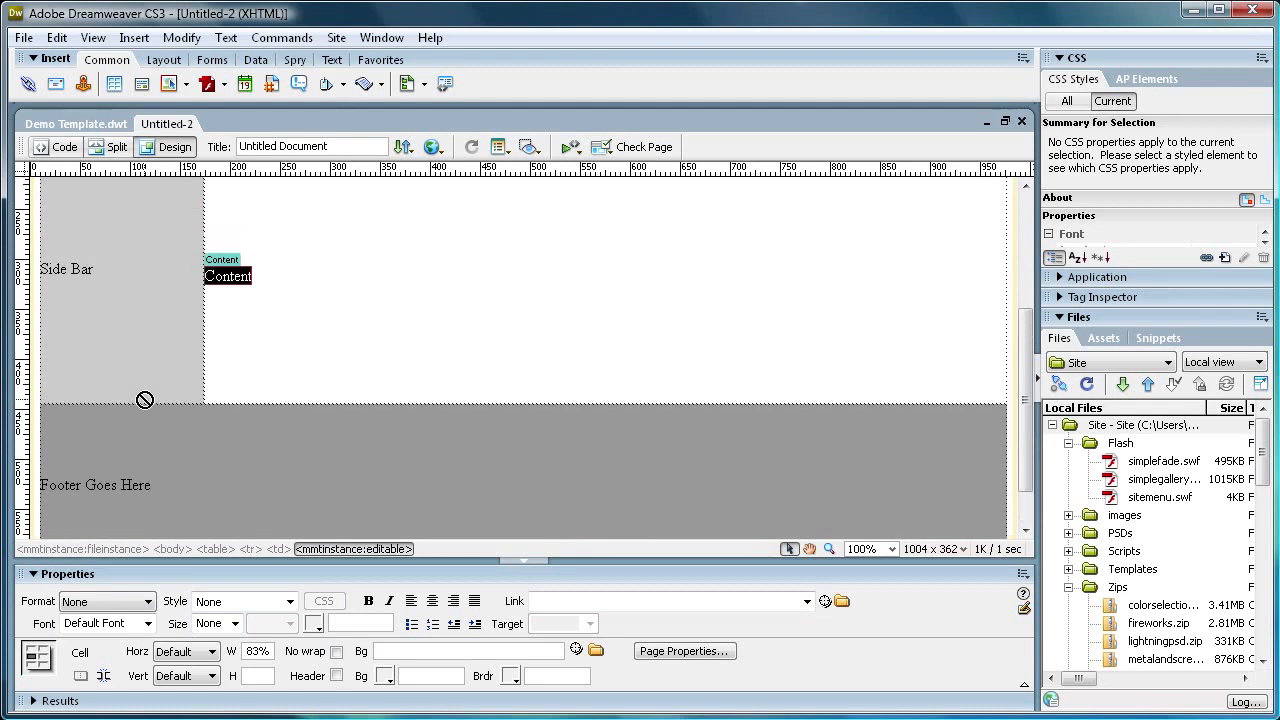
scroll(145, 400, "up", 1)
left_click(208, 333)
left_click_drag(208, 333, 252, 335)
type("C")
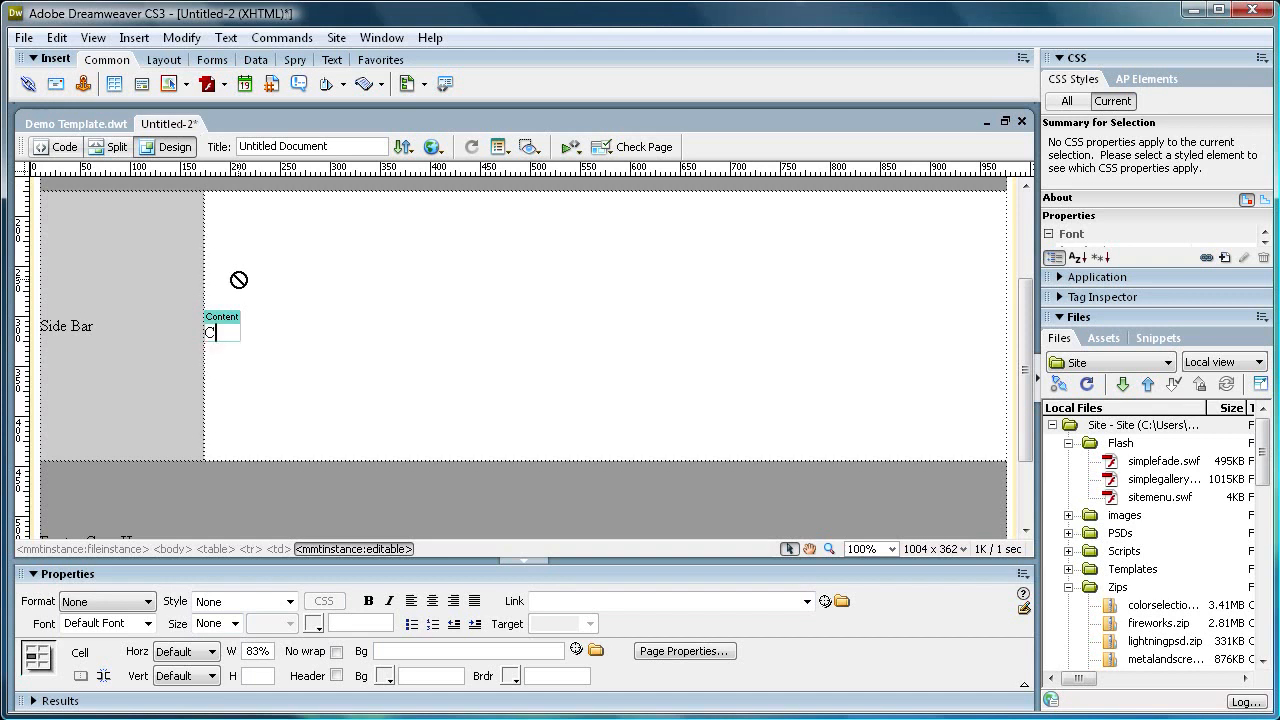
type("ONTENT")
key("BackSpace")
key("BackSpace")
key("BackSpace")
type("ontet")
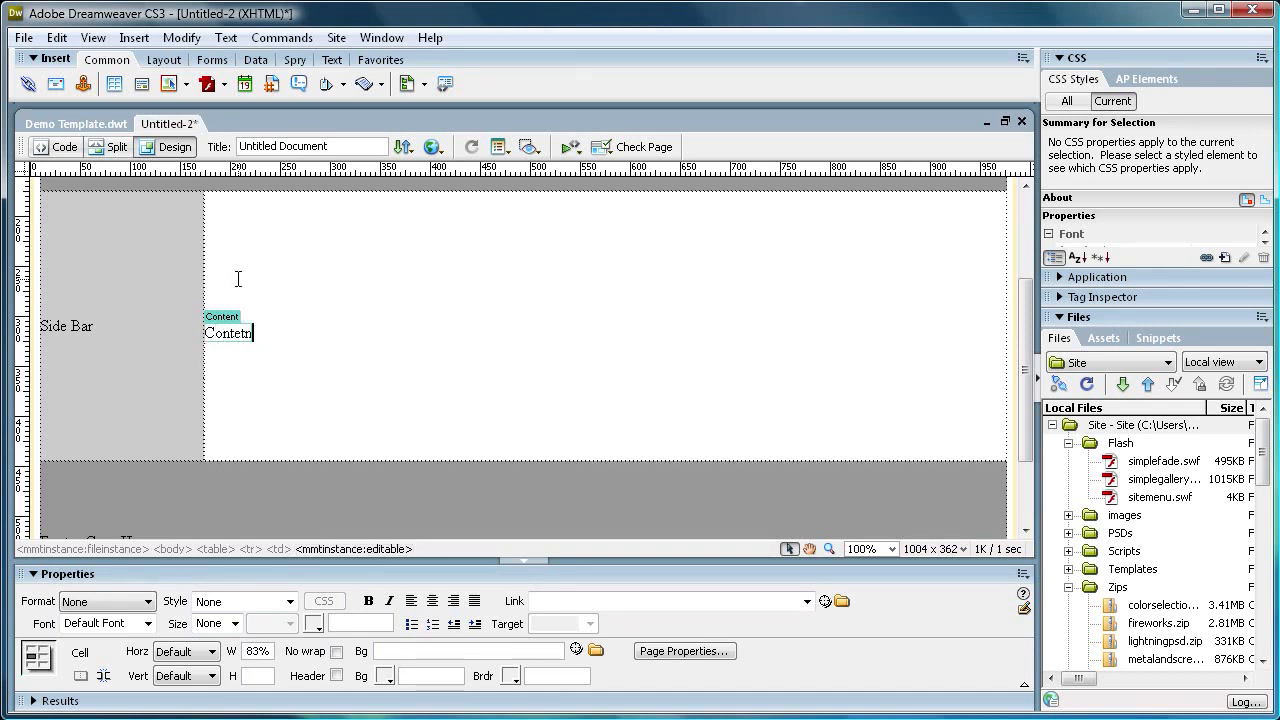
key("BackSpace")
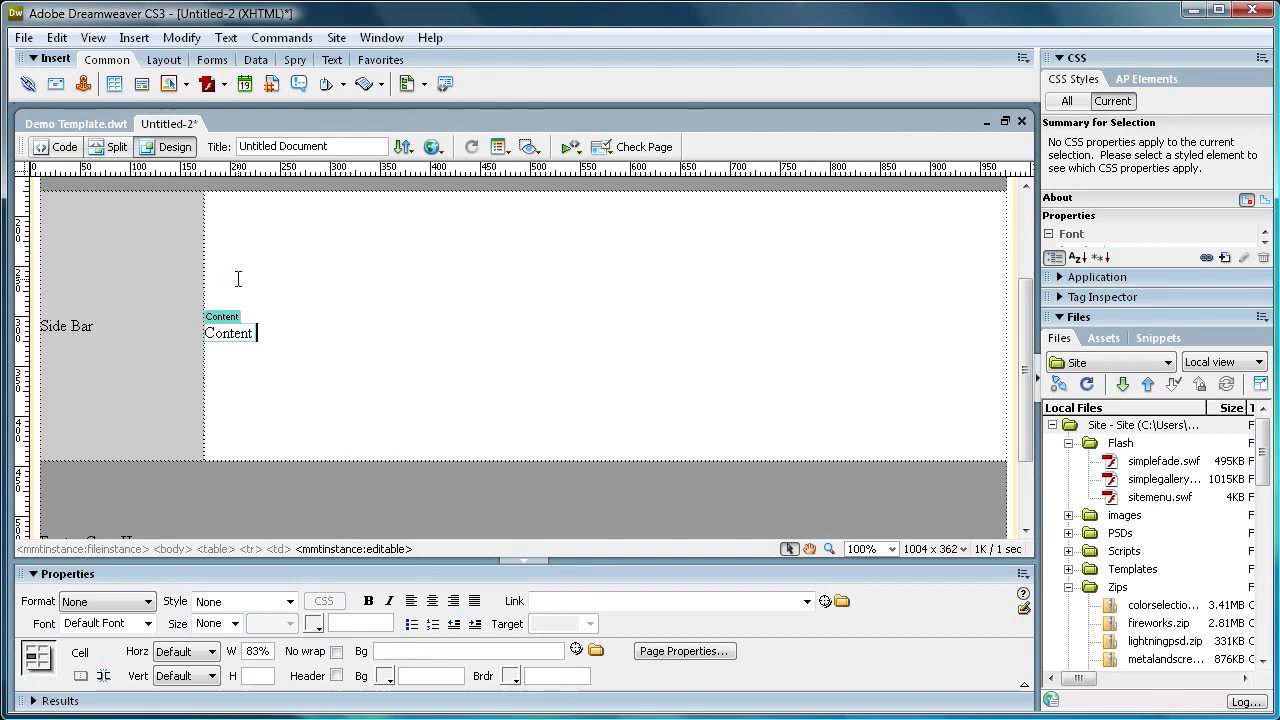
type("nt Goes ")
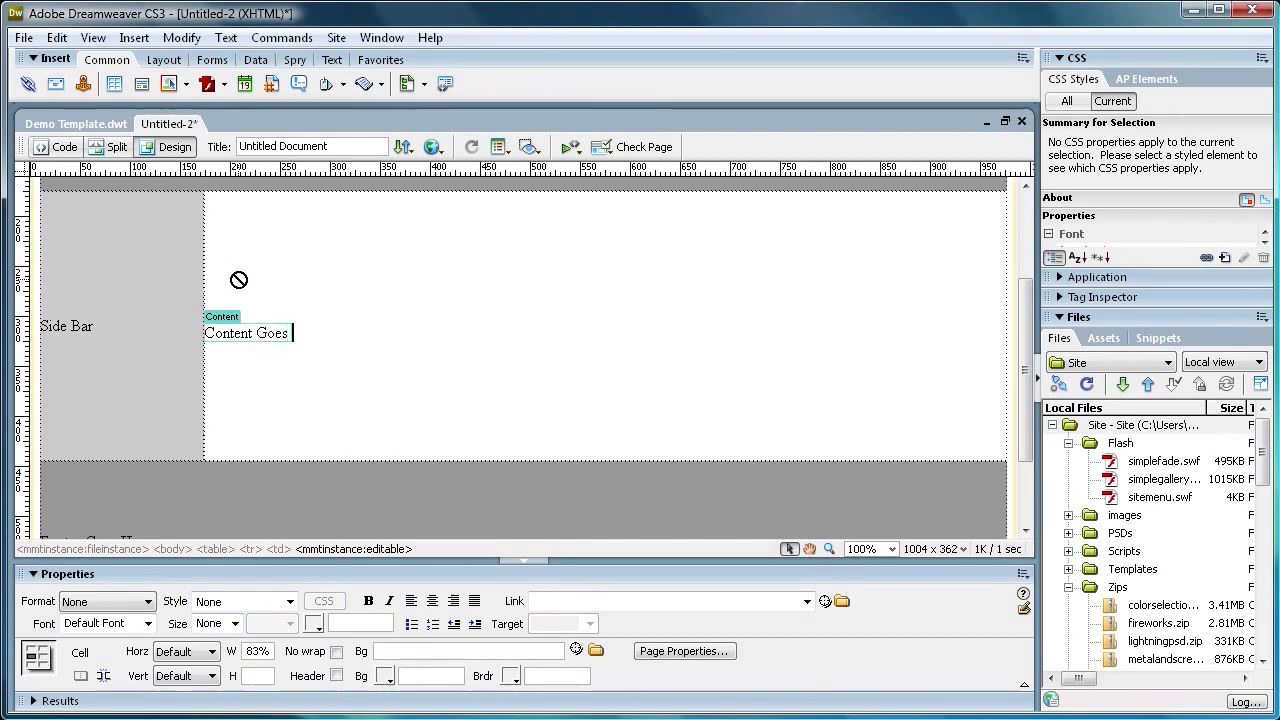
type("HE")
key("BackSpace")
type("ere")
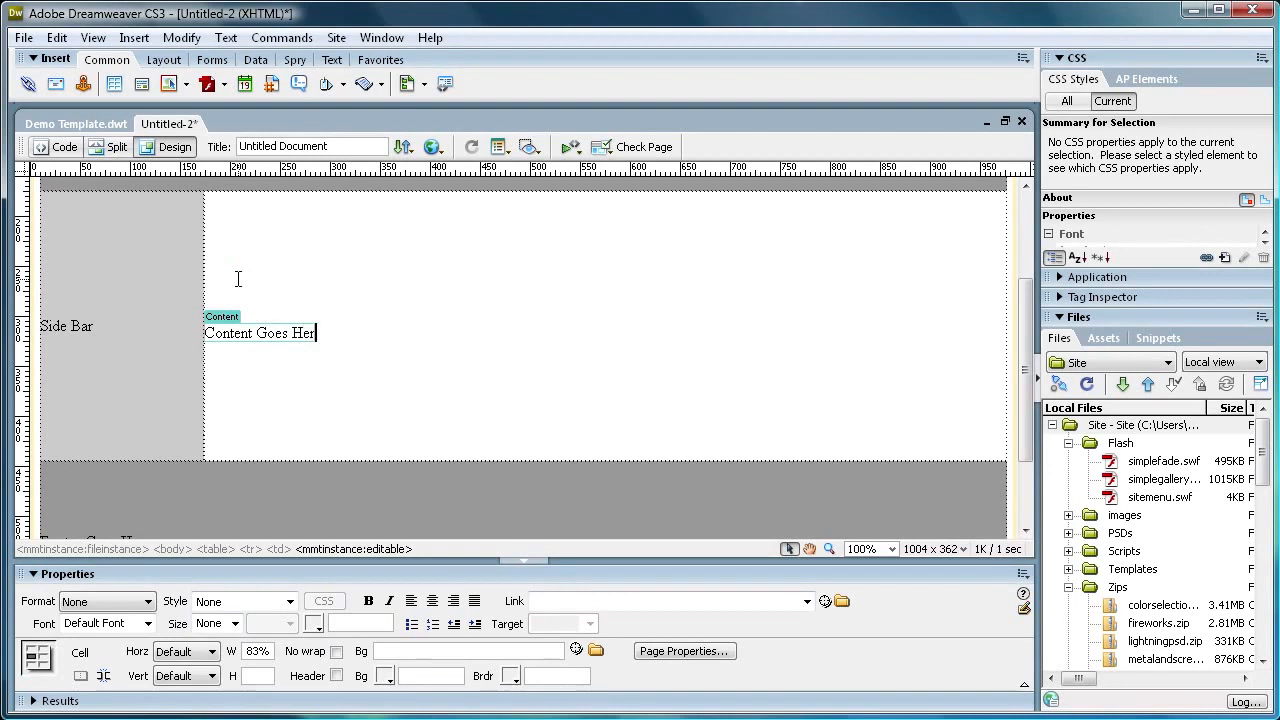
- Copy "Content Goes Here" and paste it repeatedly to fill the Content region with about a dozen lines of text
left_click_drag(206, 333, 330, 342)
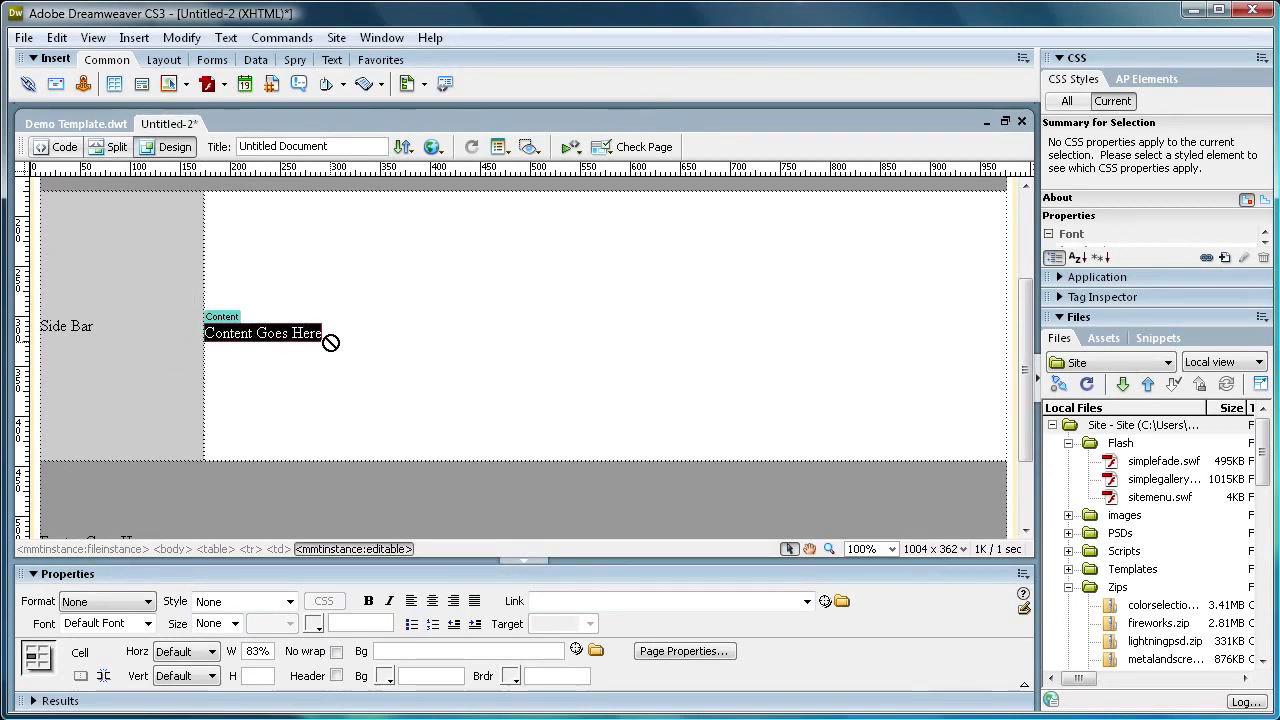
key("ctrl+c")
key("ctrl+v")
key("ctrl+v")
key("ctrl+v")
key("ctrl+v")
key("ctrl+v")
key("ctrl+v")
key("ctrl+v")
key("ctrl+v")
key("ctrl+v")
key("ctrl+v")
key("ctrl+v")
key("ctrl+v")
key("ctrl+v")
key("ctrl+v")
key("ctrl+v")
key("ctrl+v")
key("ctrl+v")
key("ctrl+v")
key("ctrl+v")
key("ctrl+v")
key("ctrl+v")
key("ctrl+v")
key("ctrl+v")
key("ctrl+v")
key("ctrl+v")
key("ctrl+v")
key("ctrl+v")
key("ctrl+v")
key("ctrl+v")
key("ctrl+v")
key("ctrl+v")
key("ctrl+v")
key("ctrl+v")
key("ctrl+v")
key("ctrl+v")
key("ctrl+v")
key("ctrl+v")
key("ctrl+v")
key("ctrl+v")
key("ctrl+v")
key("ctrl+v")
key("ctrl+v")
key("ctrl+v")
key("ctrl+v")
key("ctrl+v")
key("ctrl+v")
key("ctrl+v")
key("ctrl+v")
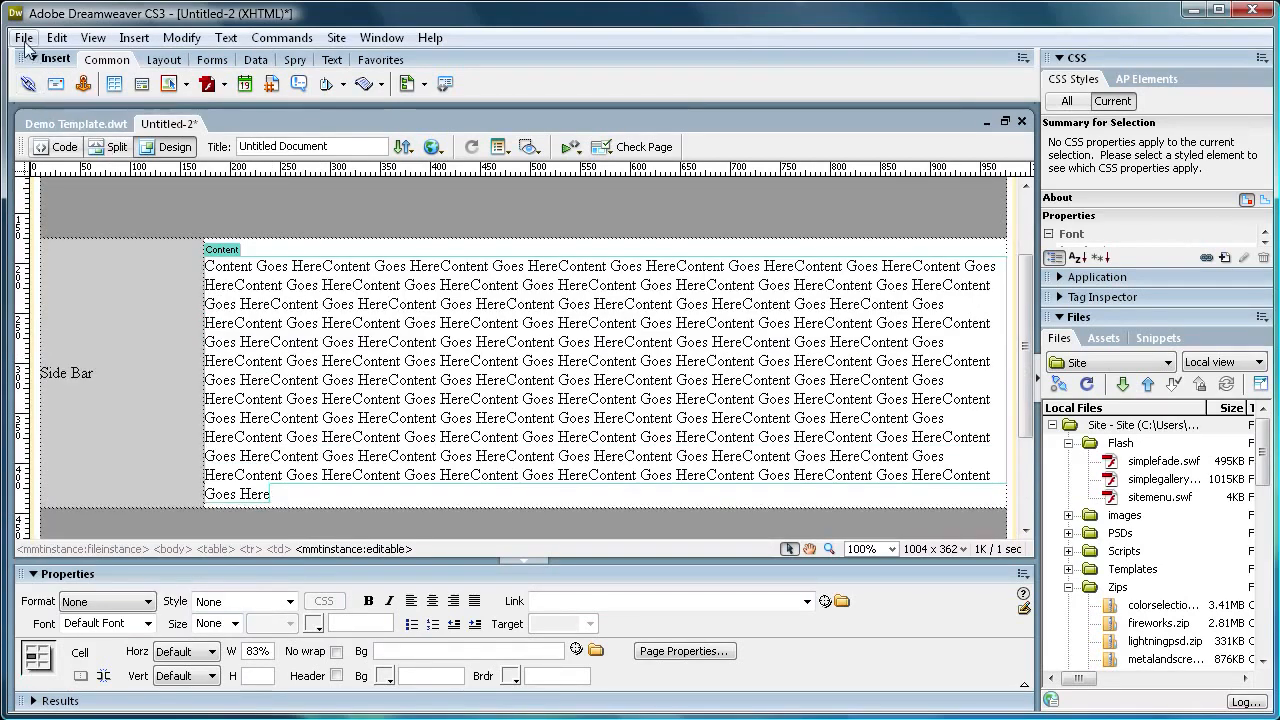
- Save the page as "Untitled-2" in the "Site" folder, overwriting the existing file
left_click(23, 37)
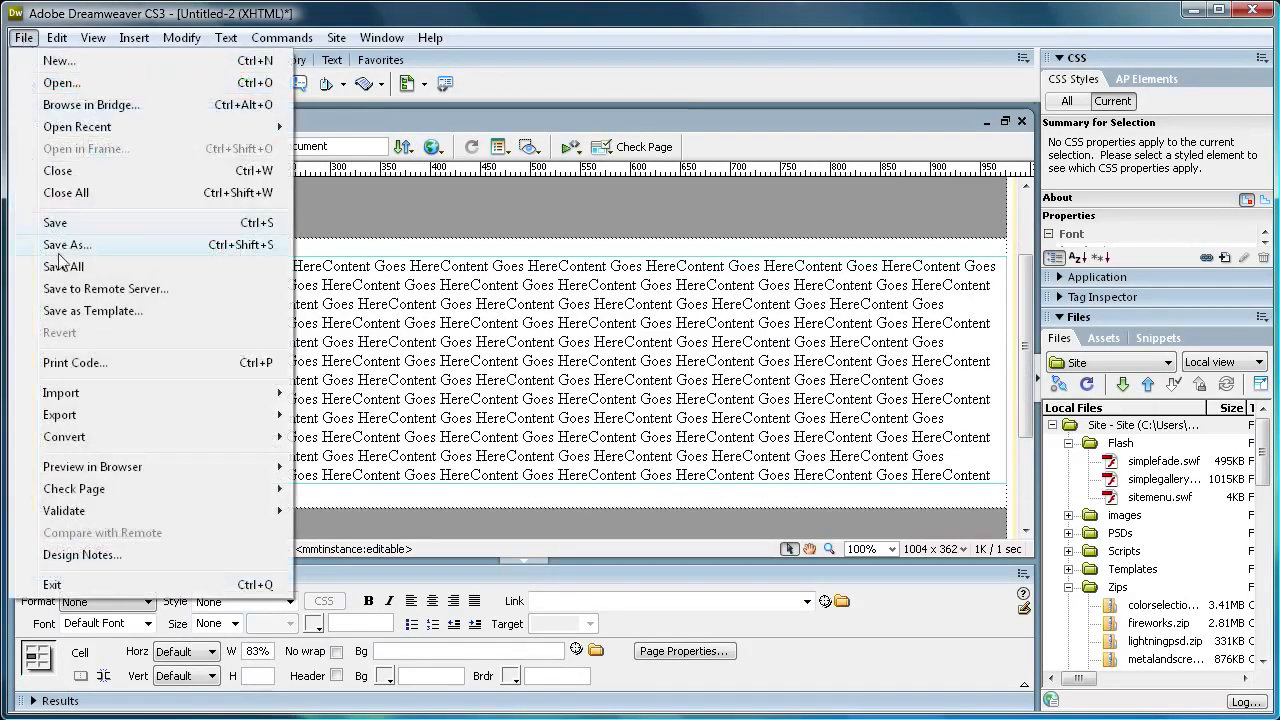
left_click(69, 226)
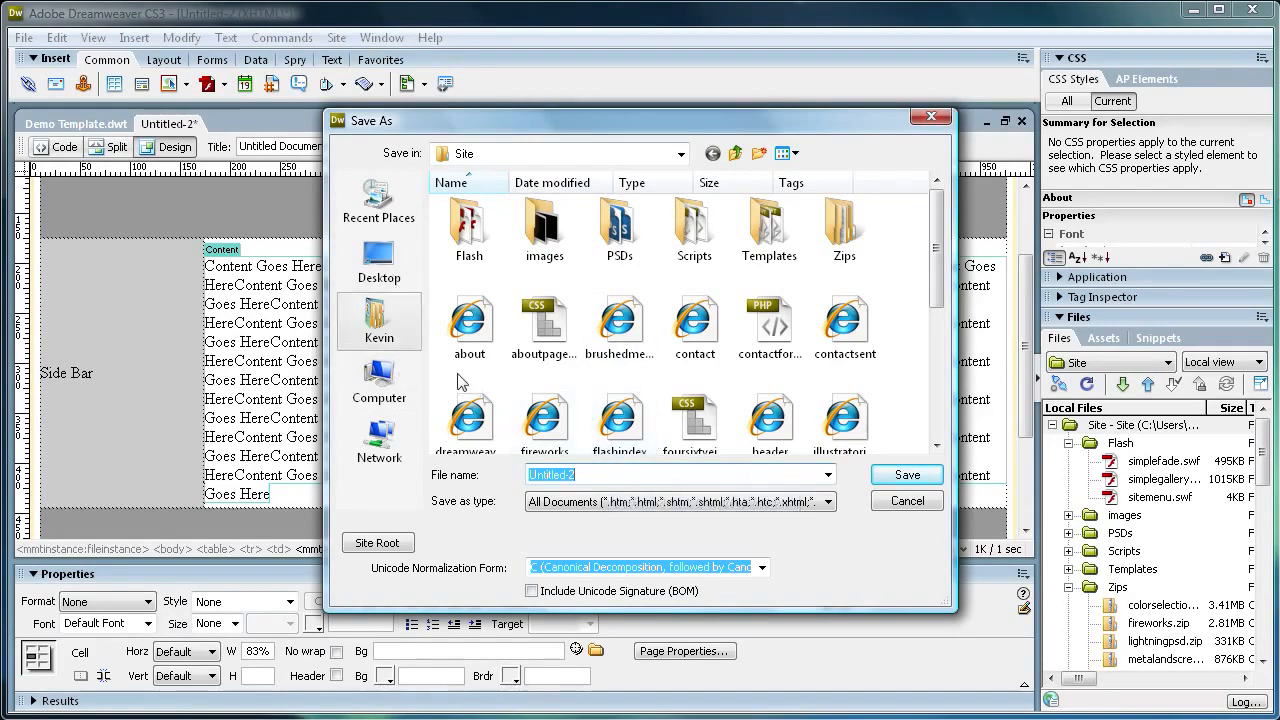
left_click(905, 476)
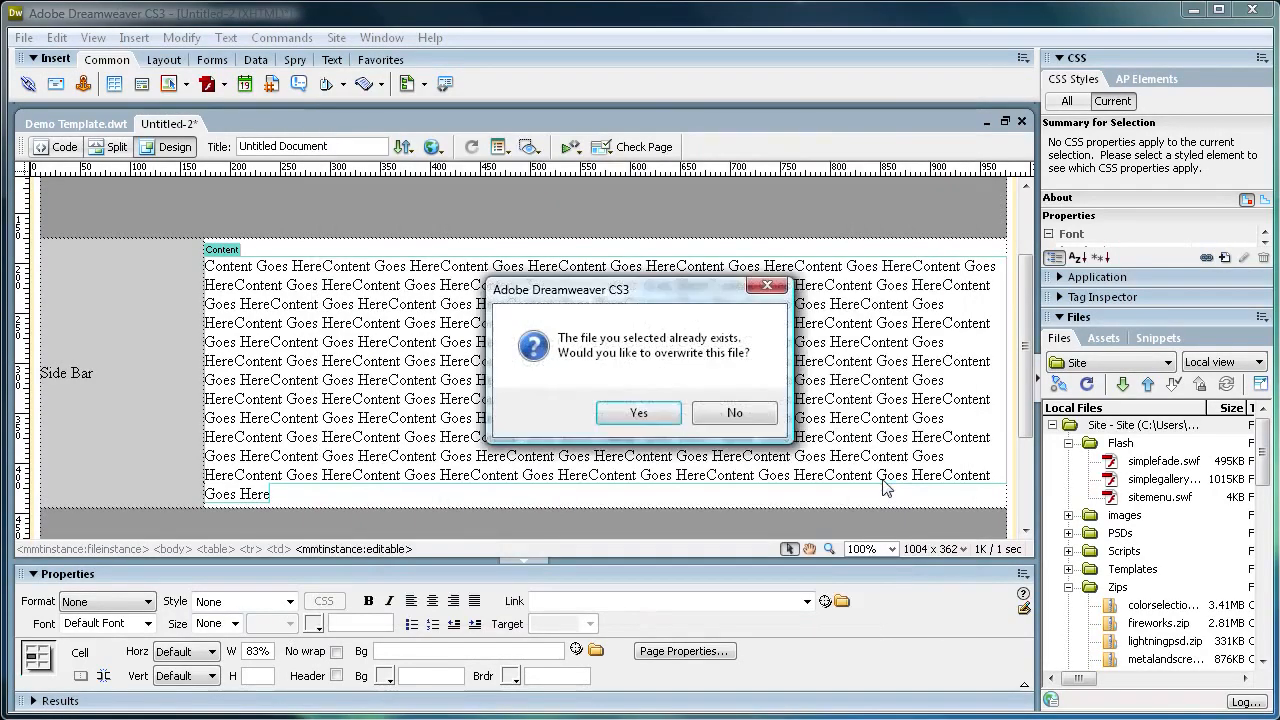
left_click(640, 412)
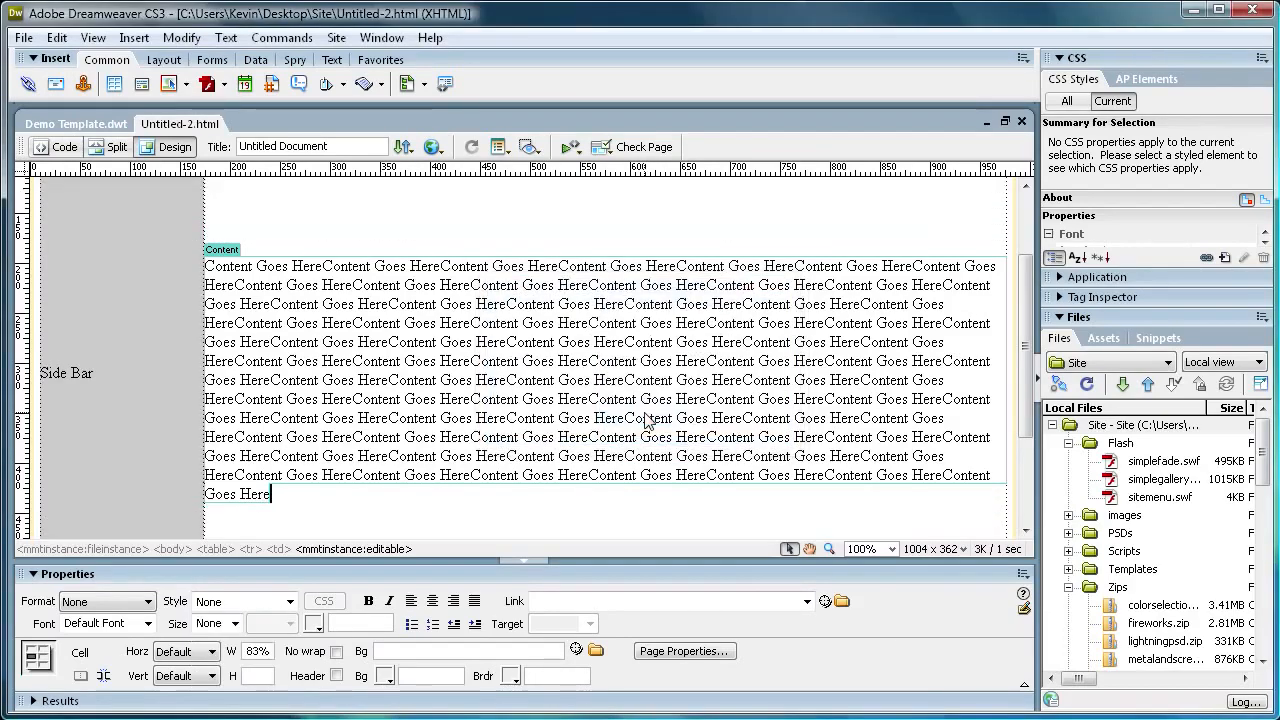
- Look over the saved page from header to footer, preview it in Internet Explorer, and close the browser
scroll(382, 398, "up", 3)
scroll(321, 417, "down", 5)
scroll(321, 417, "up", 5)
scroll(321, 417, "down", 5)
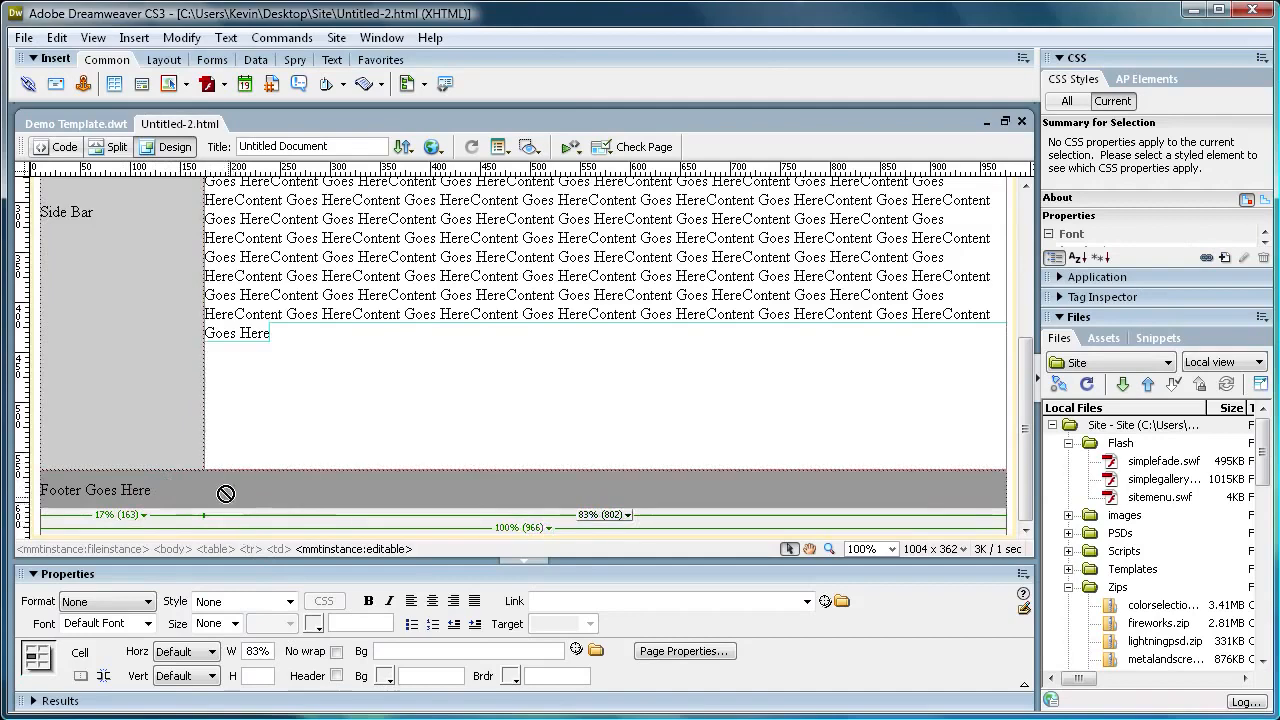
scroll(200, 460, "up", 5)
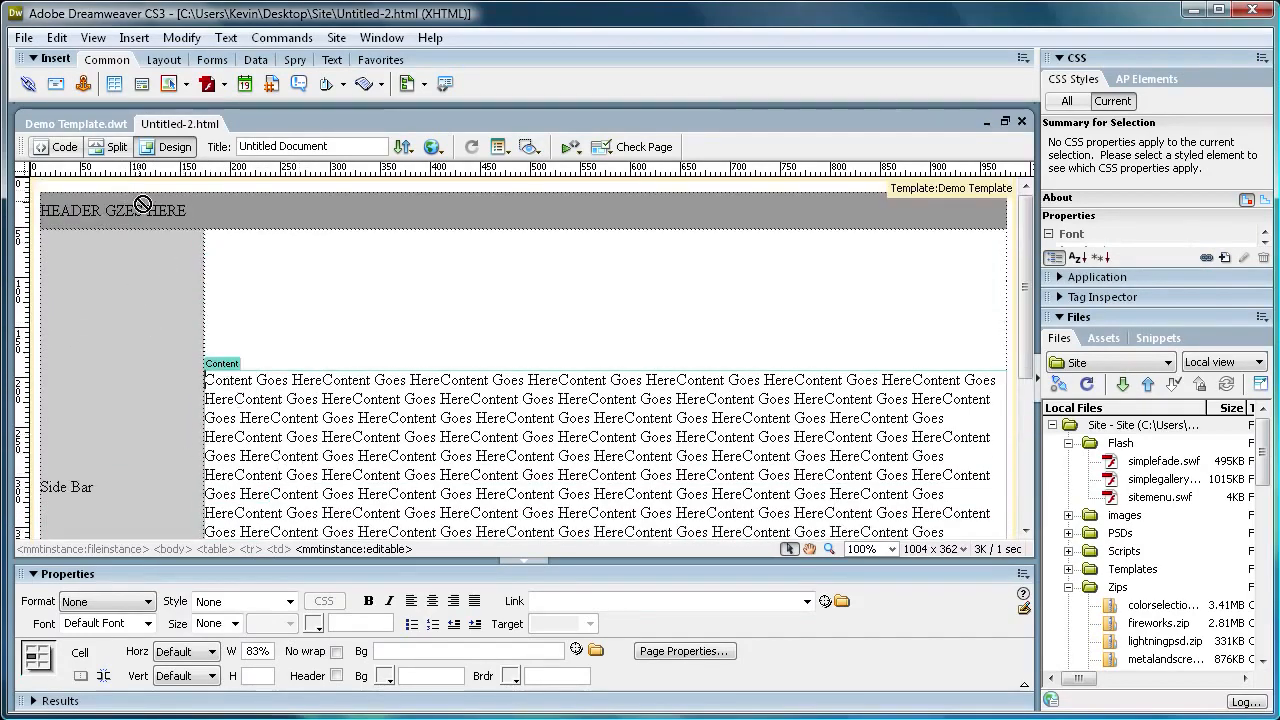
left_click(22, 38)
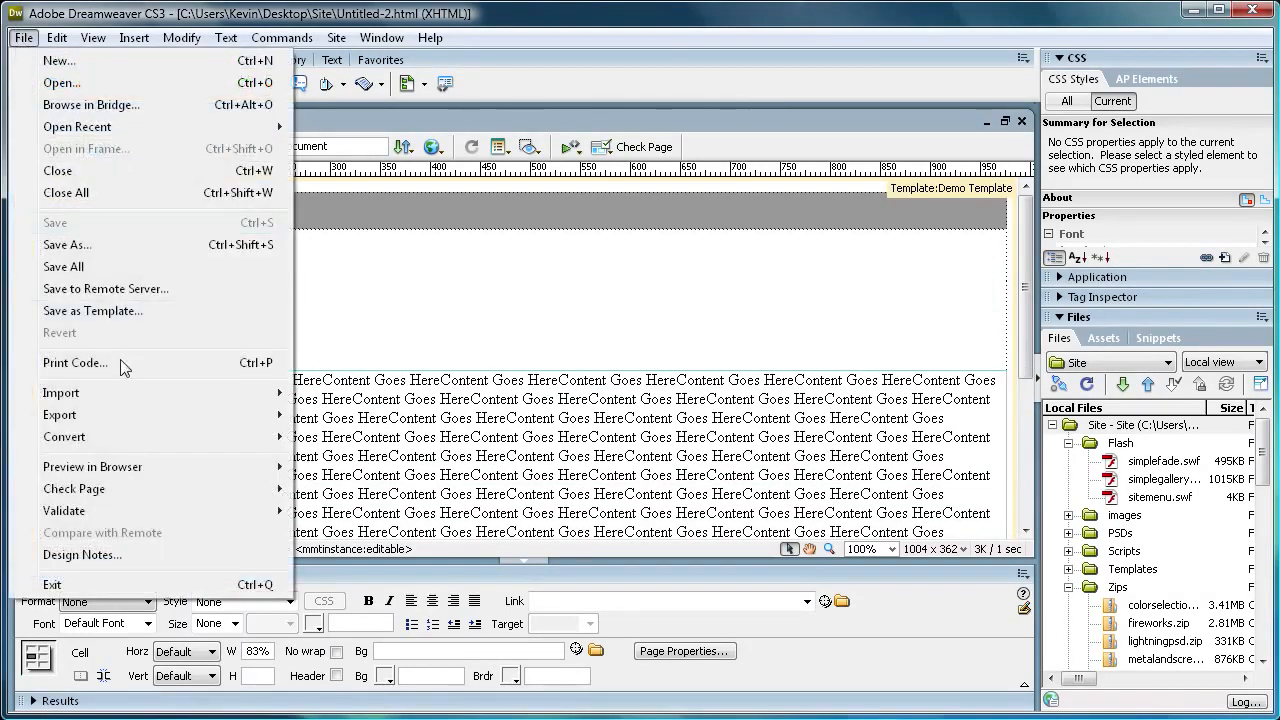
mouse_move(141, 465)
left_click(418, 468)
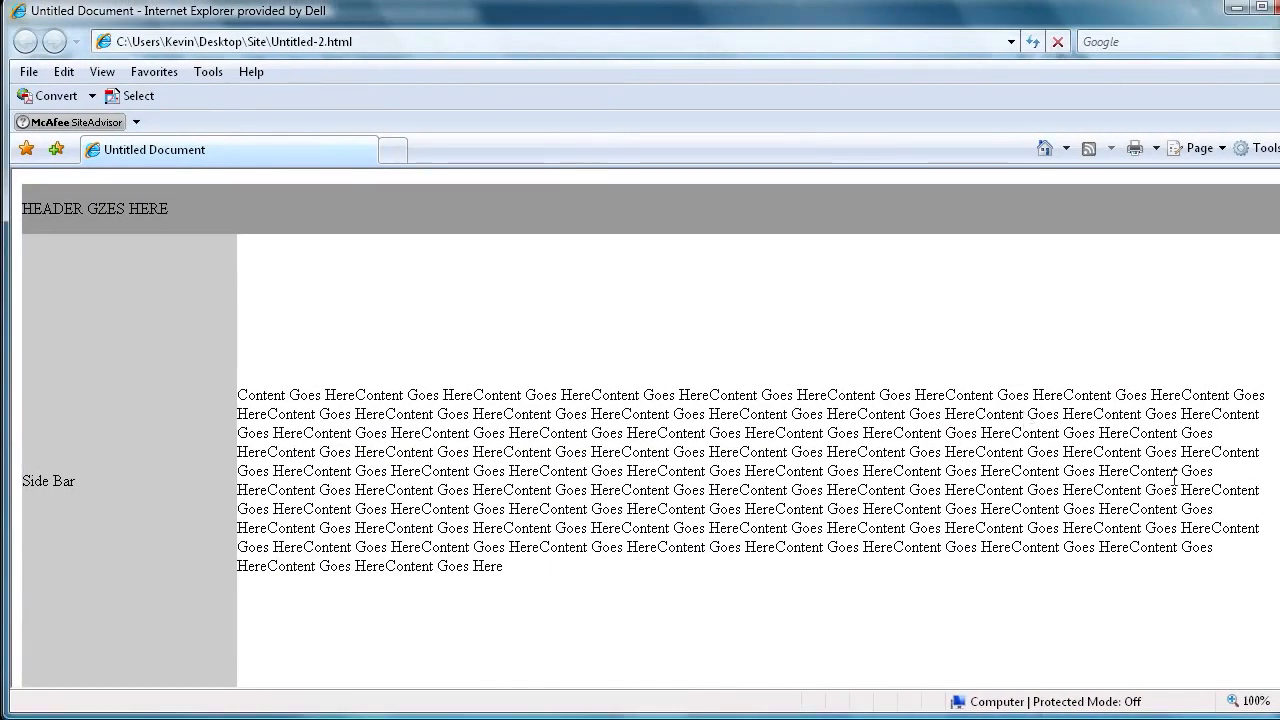
scroll(640, 430, "down", 2)
scroll(640, 430, "up", 2)
scroll(640, 430, "down", 2)
scroll(640, 430, "up", 2)
left_click_drag(1279, 593, 1272, 593)
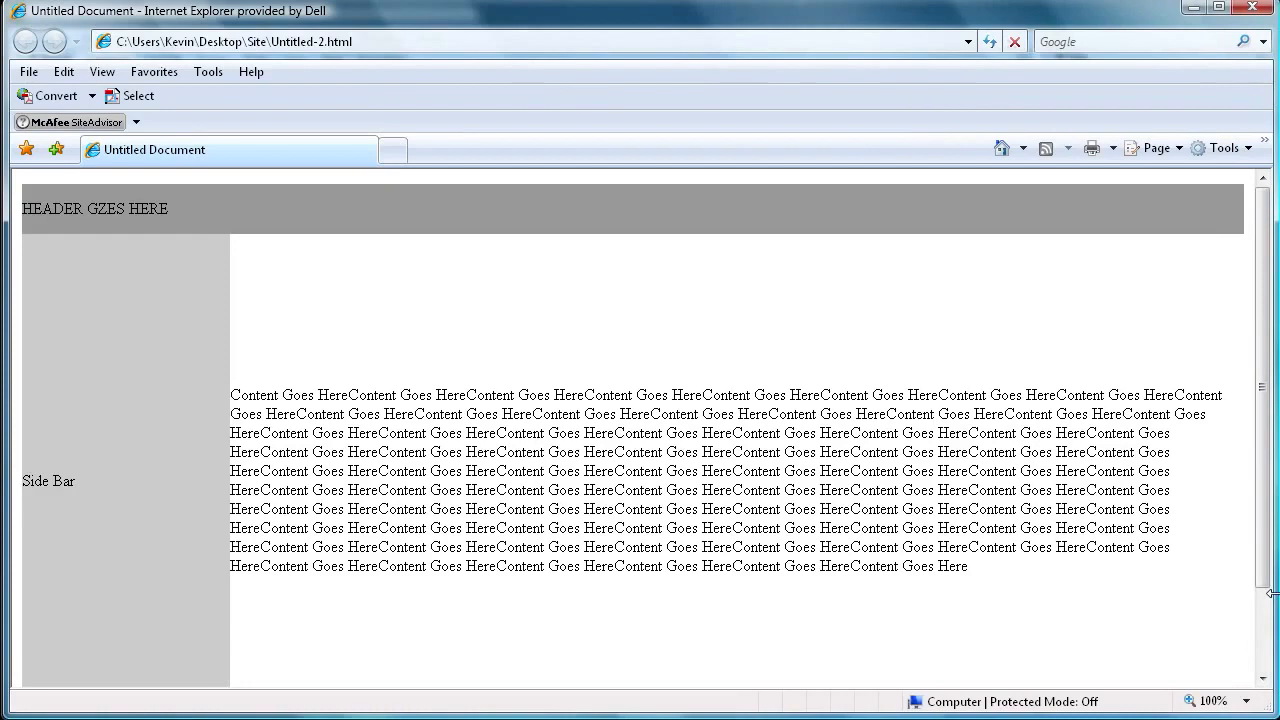
left_click(1255, 8)
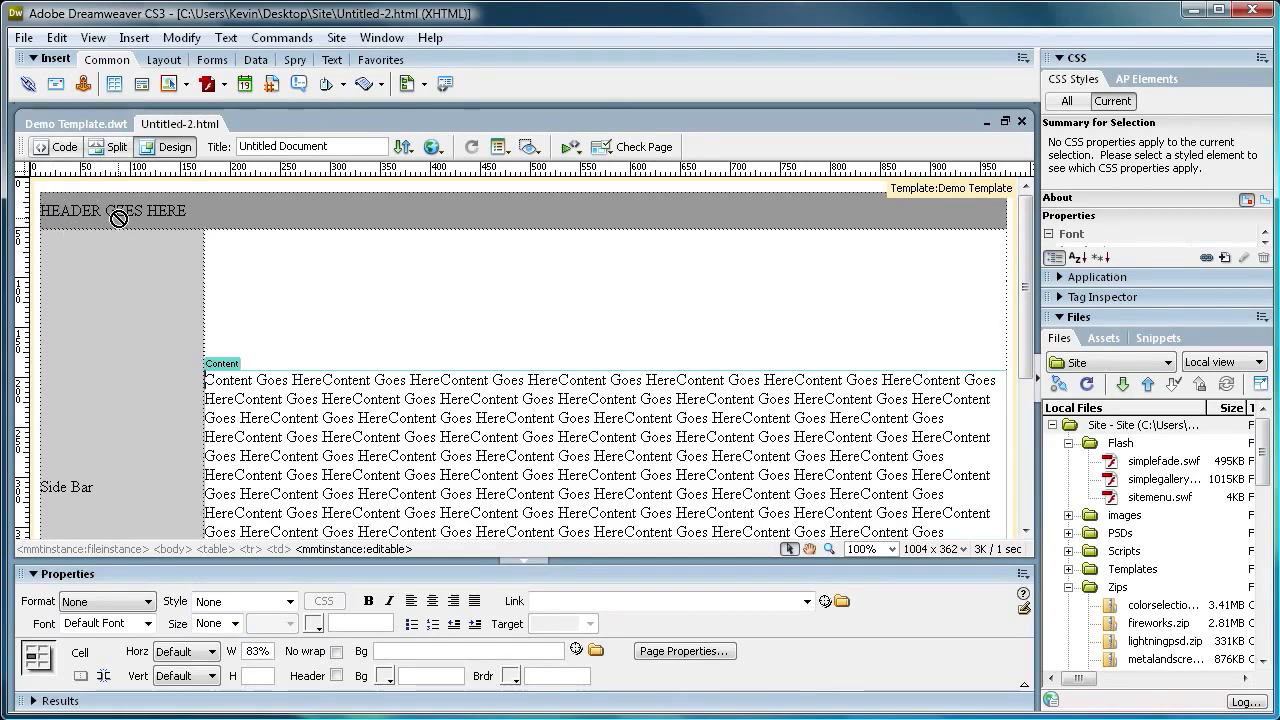
- Correct the header text in Demo Template.dwt to "HEADER GOES HERE" and save the template
left_click(94, 121)
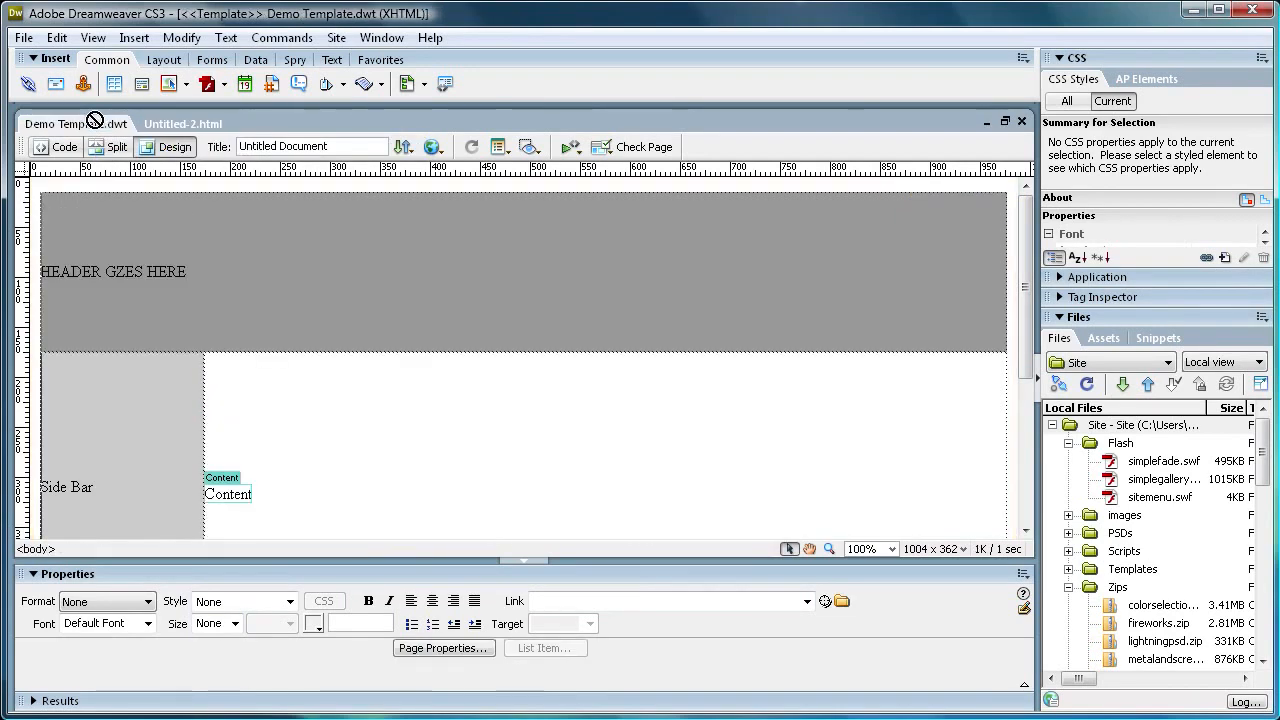
left_click(120, 269)
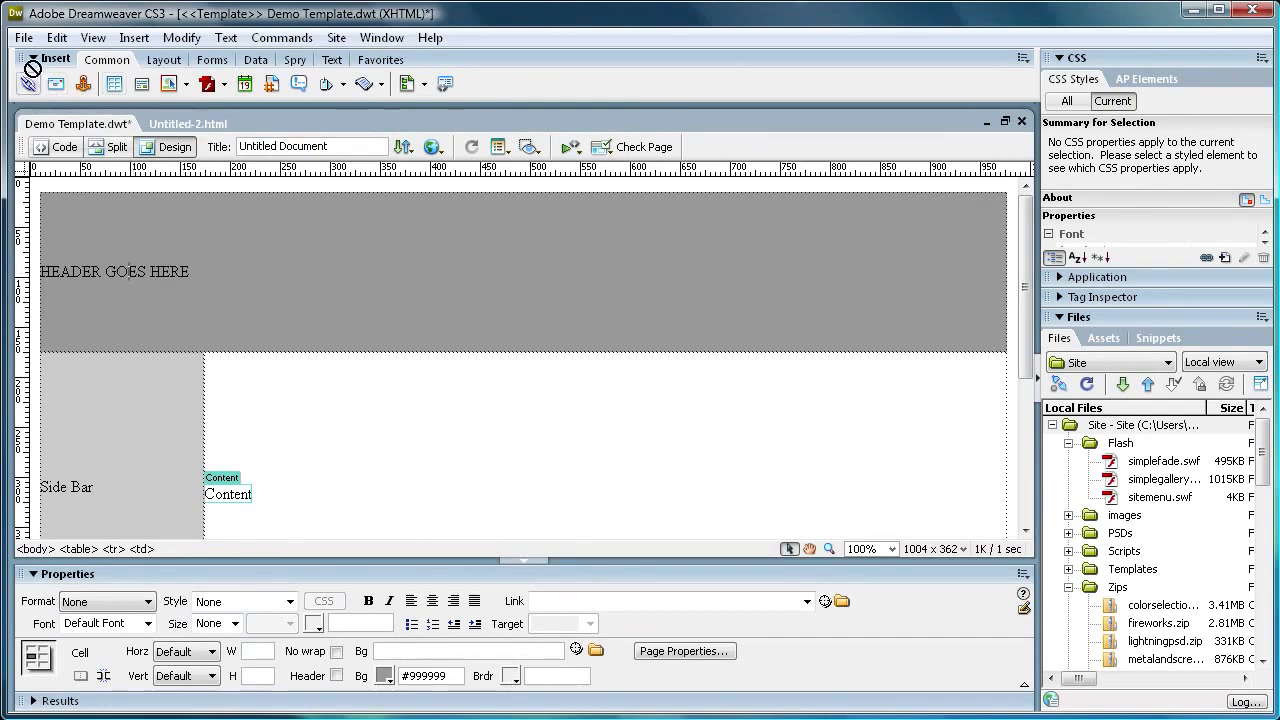
left_click(23, 37)
left_click(83, 221)
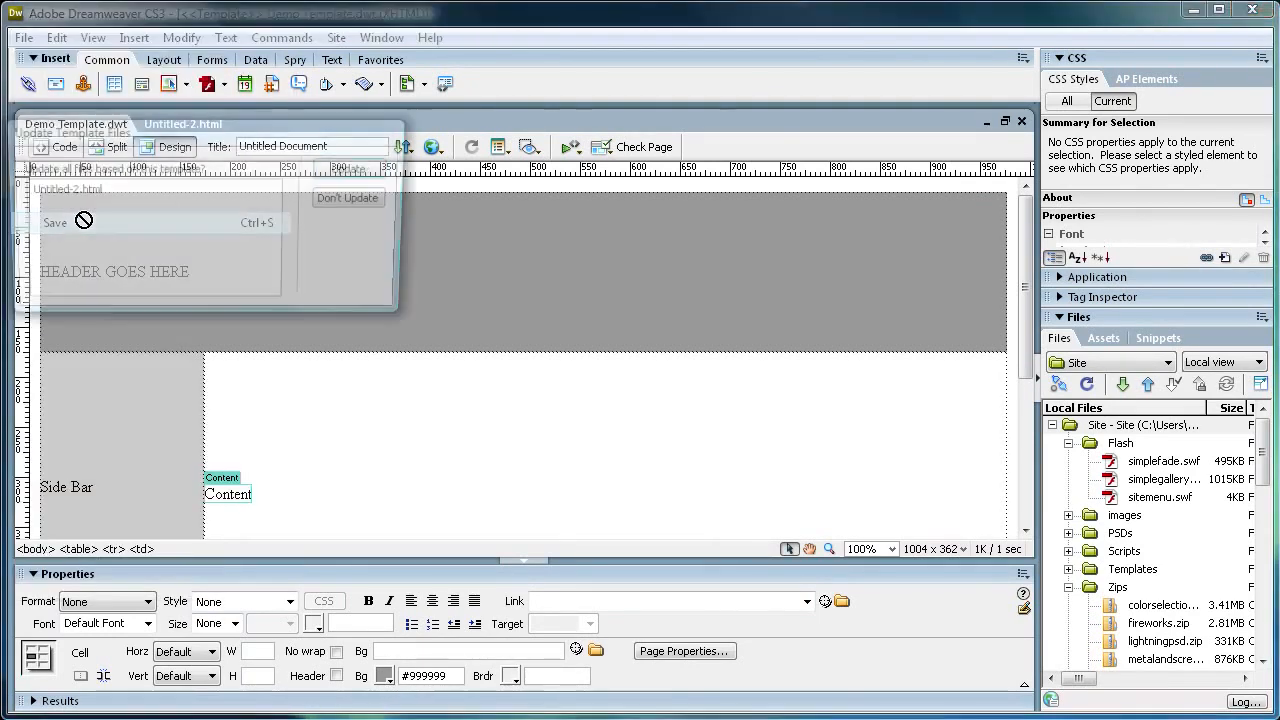
- Update all files based on the template, including Untitled-2.html, and dismiss the Update Pages report
left_click_drag(255, 190, 420, 281)
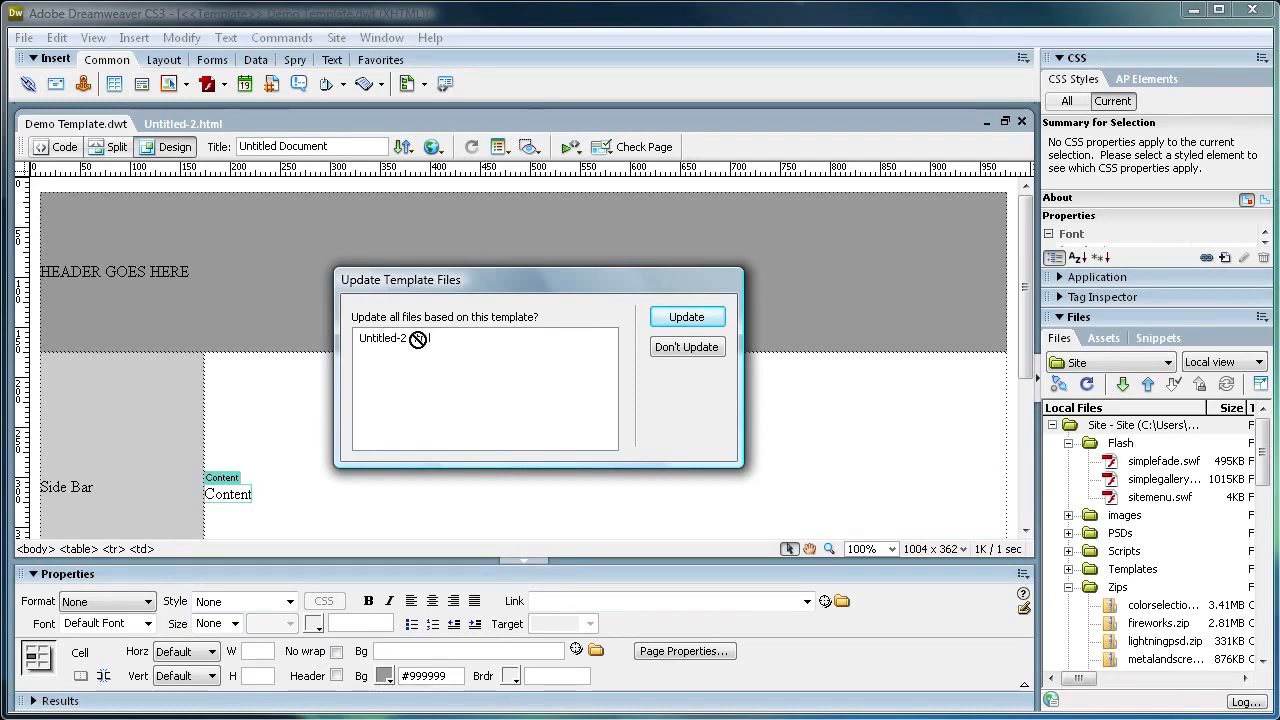
left_click(686, 317)
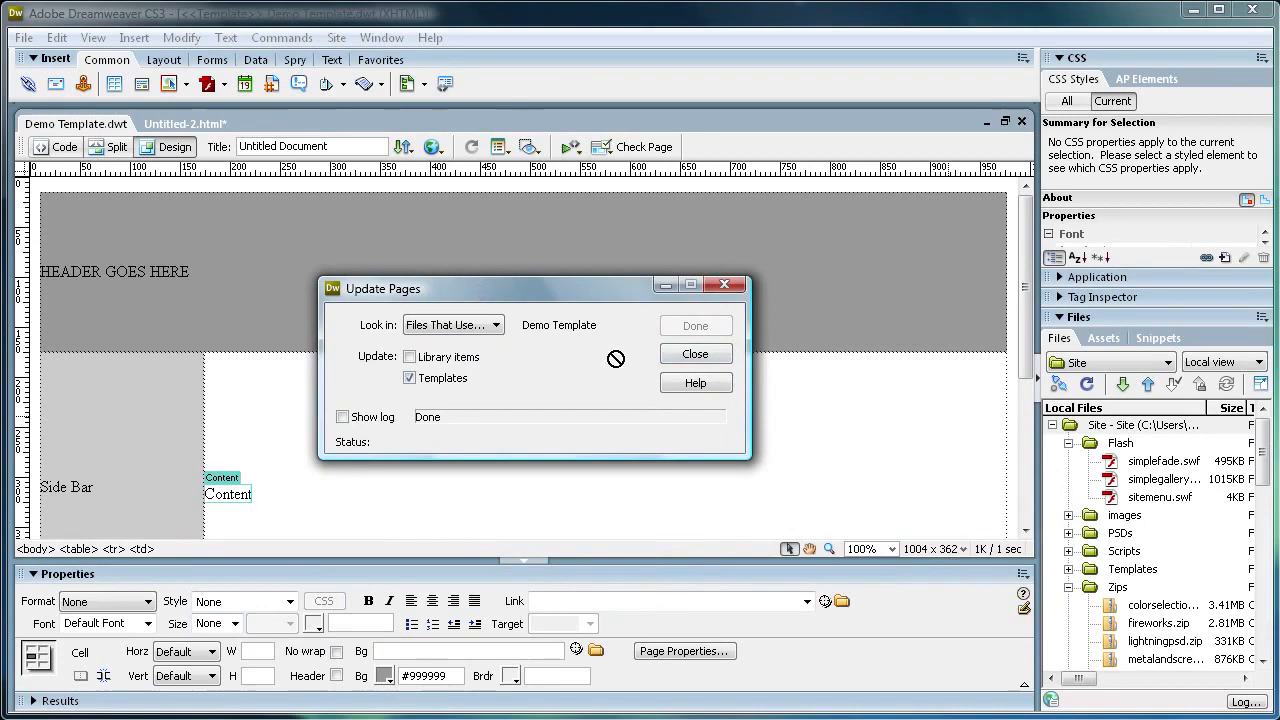
left_click(686, 356)
- Switch to Untitled-2.html, check its header text, and save the page
left_click(190, 123)
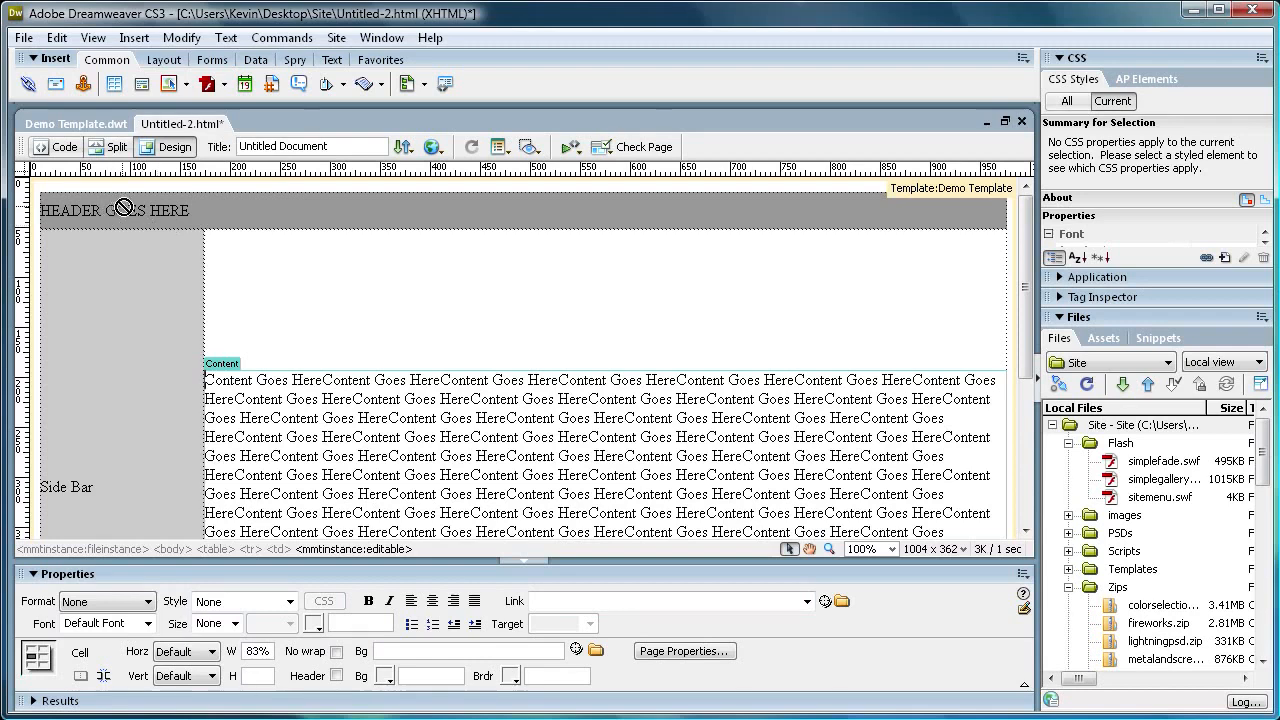
left_click(23, 37)
left_click(105, 223)
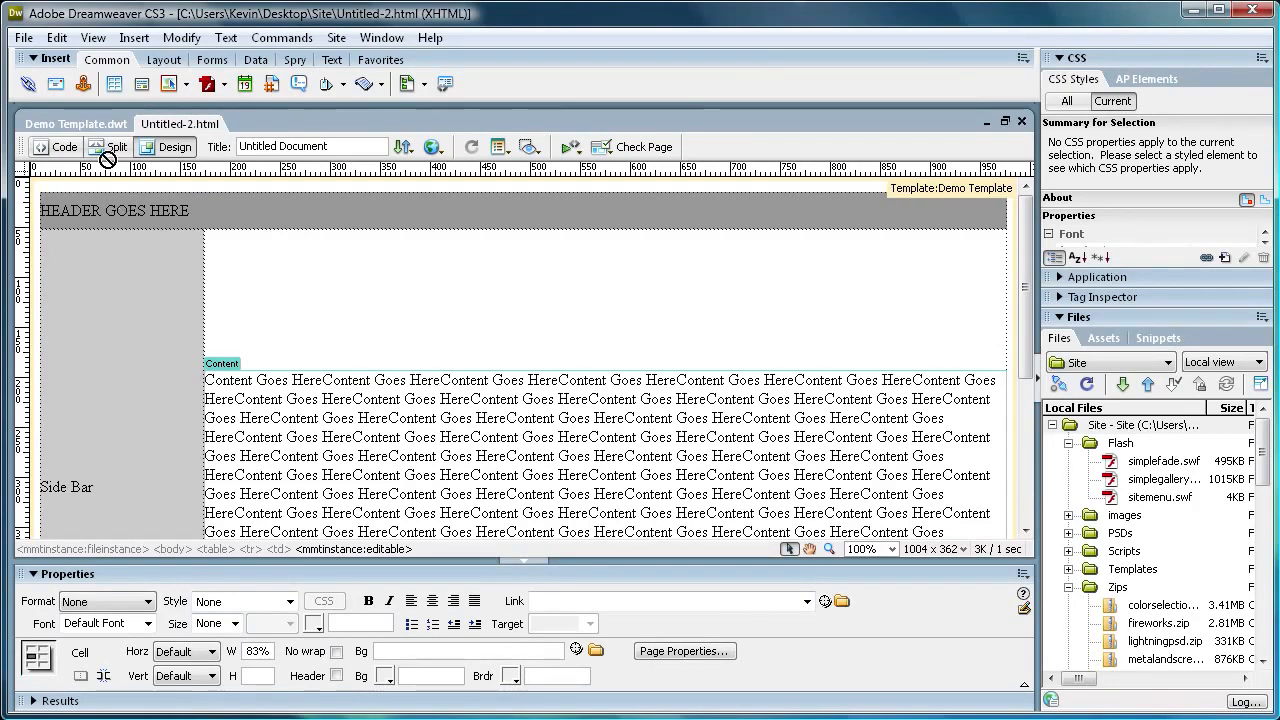
- Compare the layout of Demo Template.dwt with that of the page Untitled-2.html
left_click(80, 121)
scroll(325, 390, "down", 3)
scroll(330, 395, "up", 3)
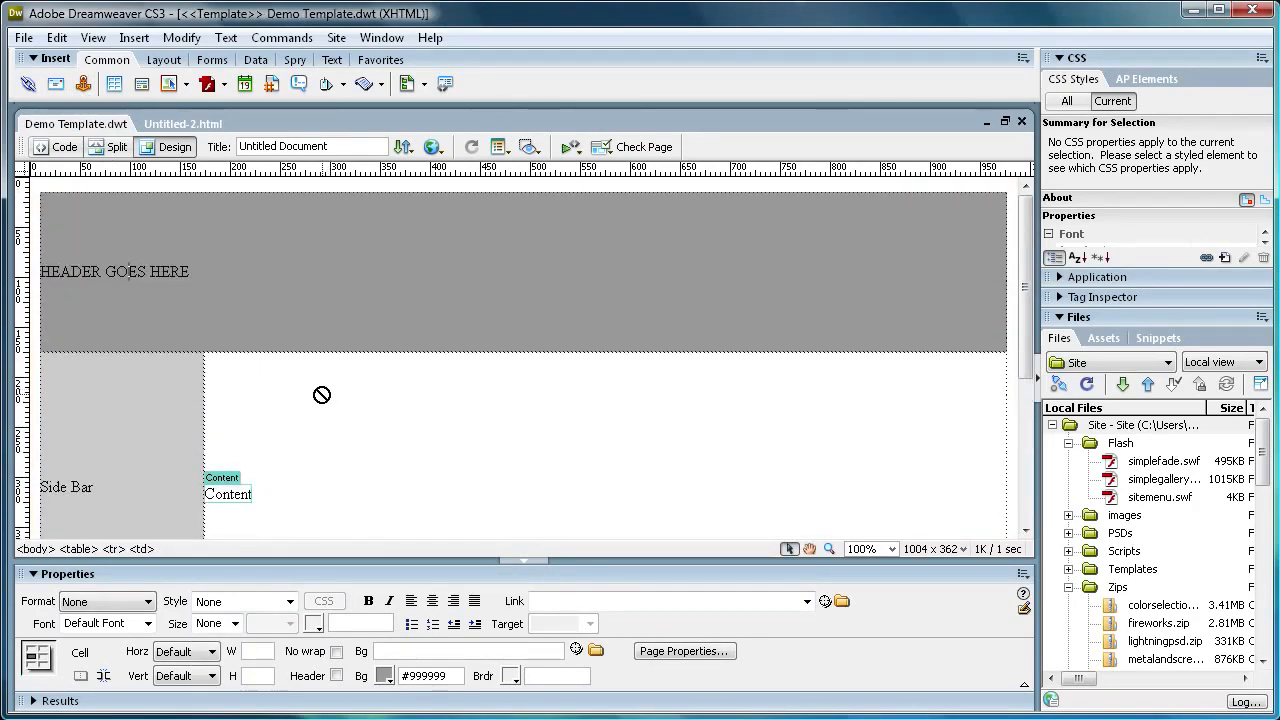
left_click(172, 123)
scroll(316, 312, "down", 3)
scroll(300, 330, "up", 2)
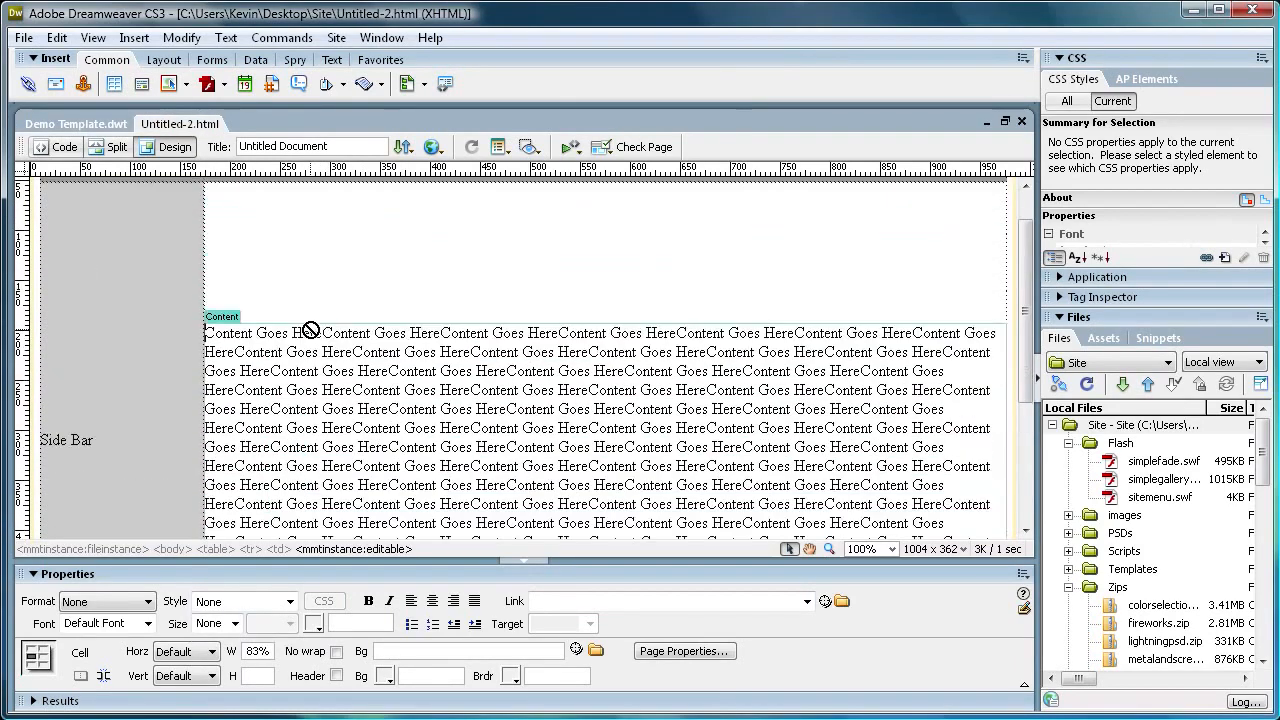
scroll(310, 330, "up", 1)
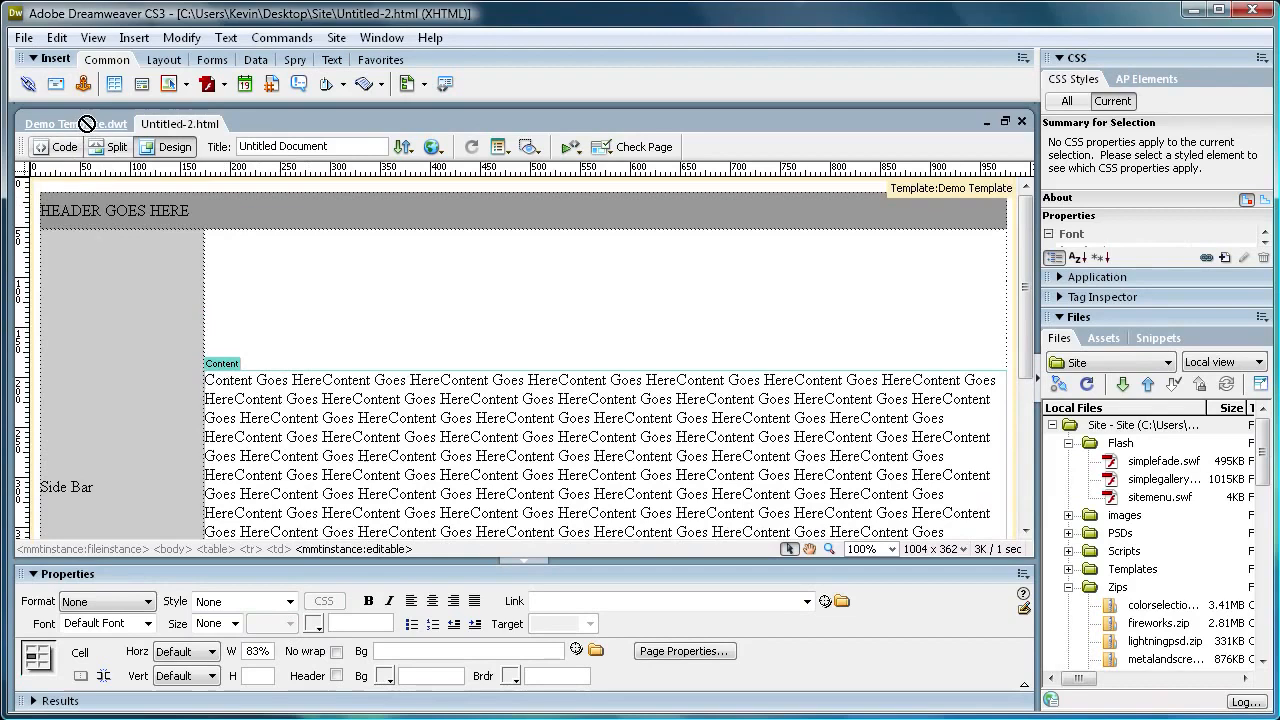